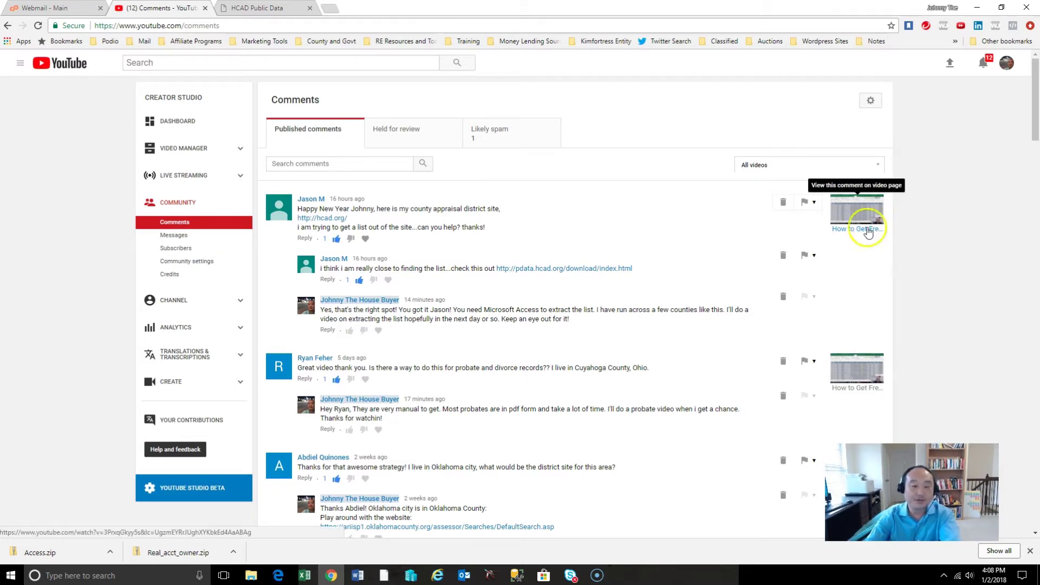
left_click(645, 172)
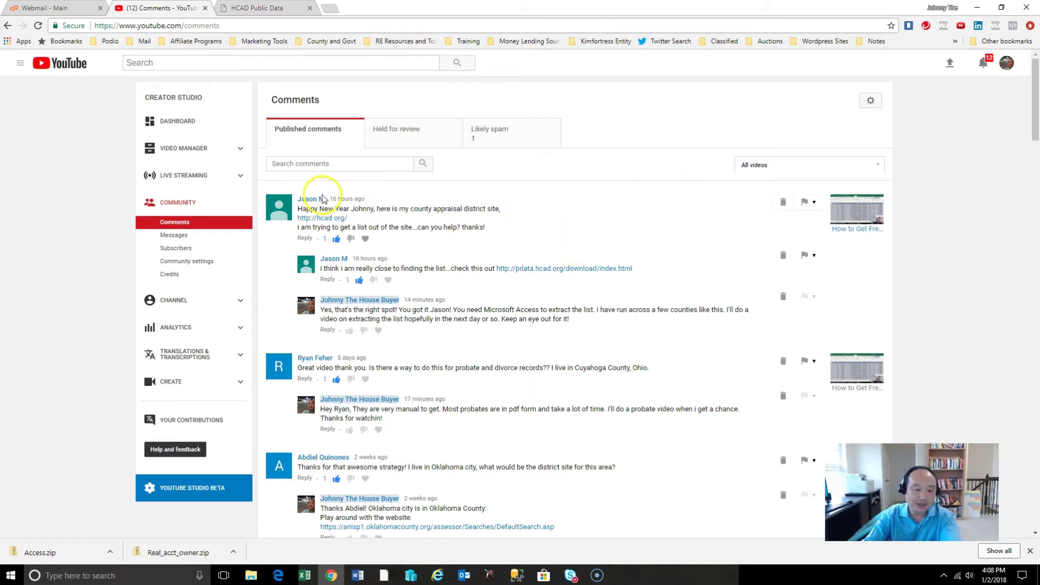
left_click_drag(1034, 131, 1035, 81)
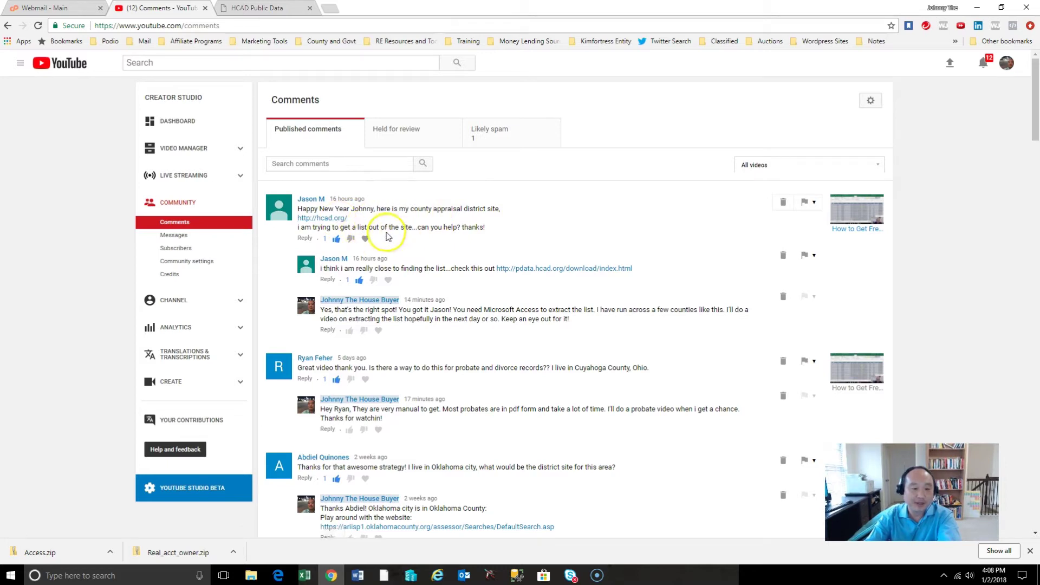
- Open hcad.org and go through the Property Search pages to Real Property Advanced records search
left_click(333, 219)
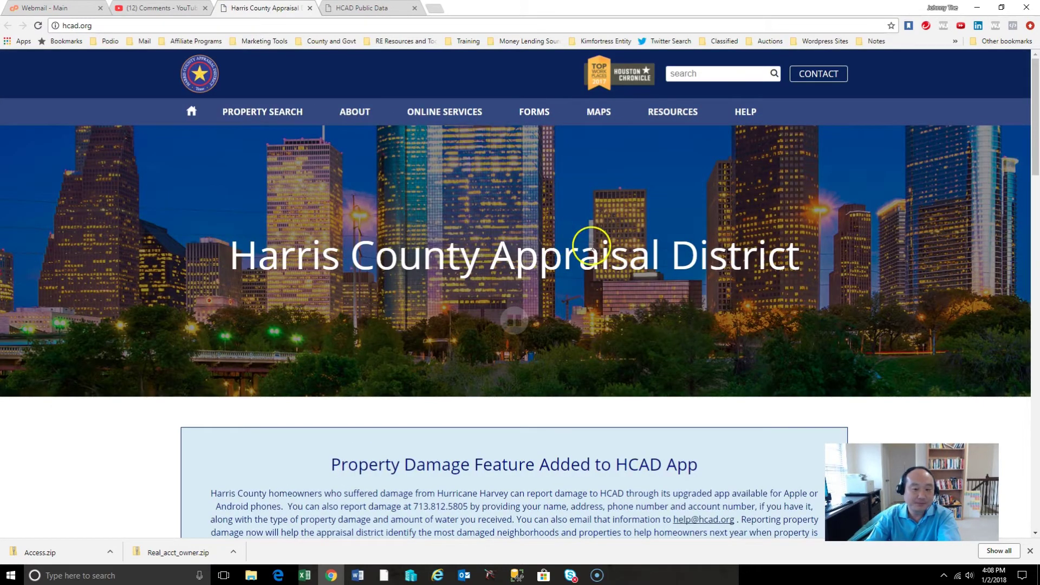
mouse_move(288, 121)
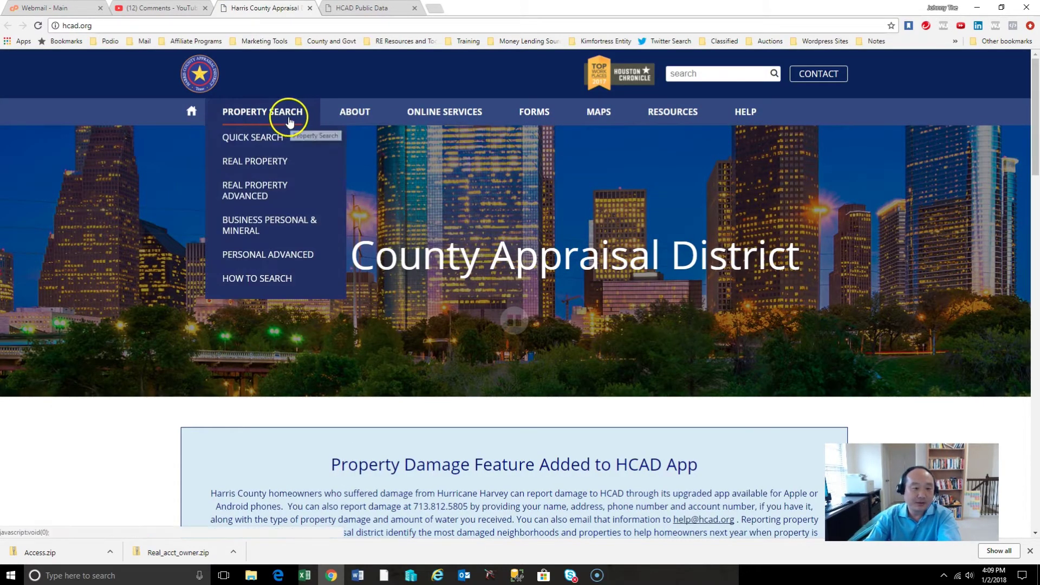
left_click(257, 165)
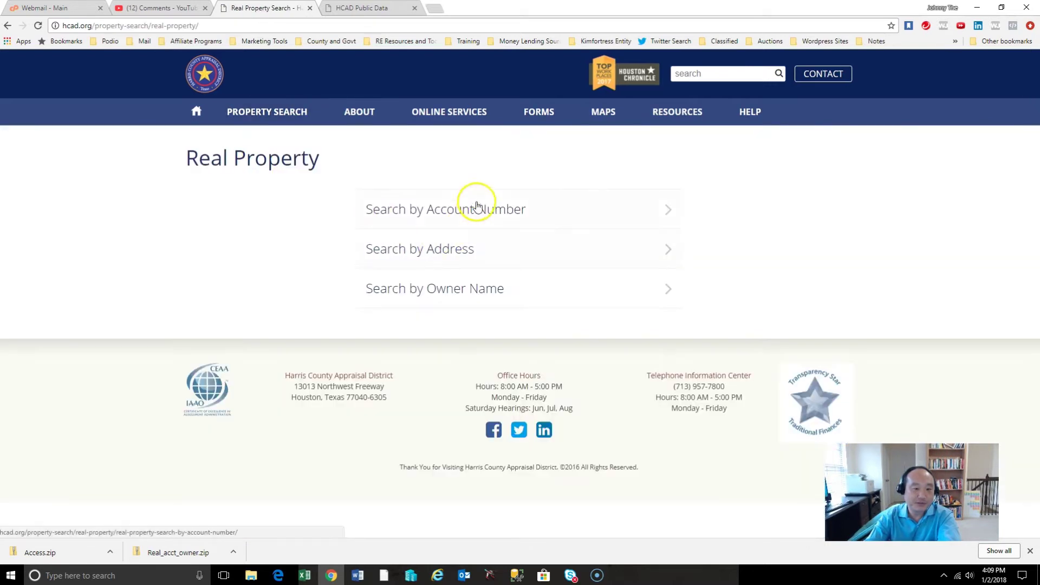
left_click(481, 211)
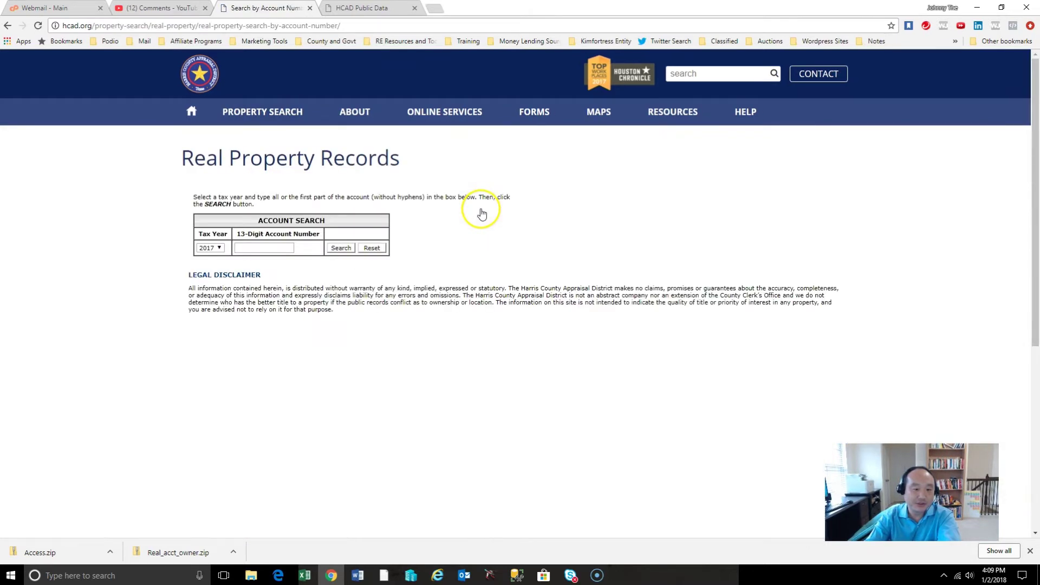
left_click(280, 248)
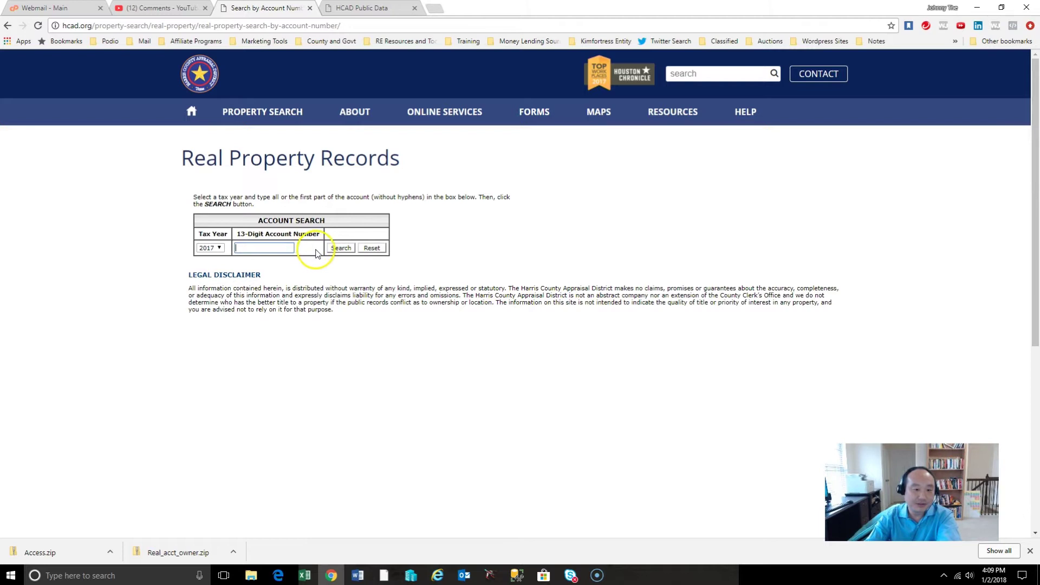
mouse_move(249, 116)
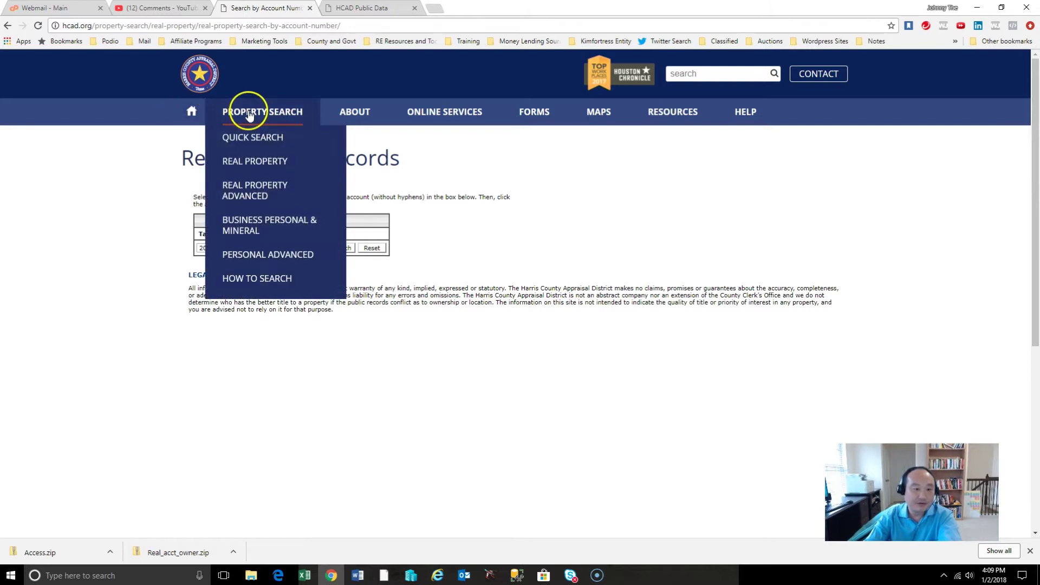
left_click(257, 169)
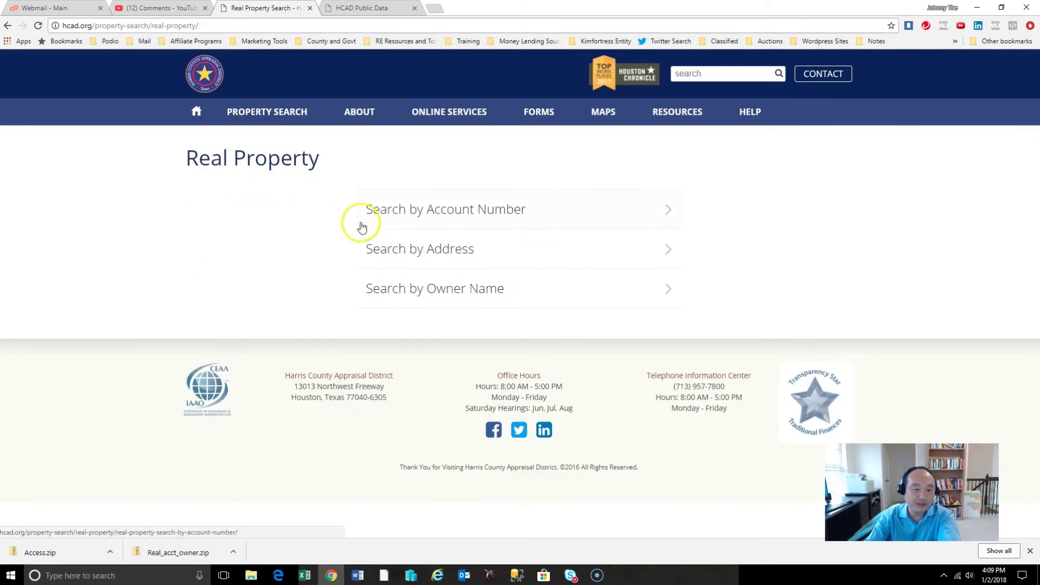
mouse_move(291, 124)
left_click(278, 193)
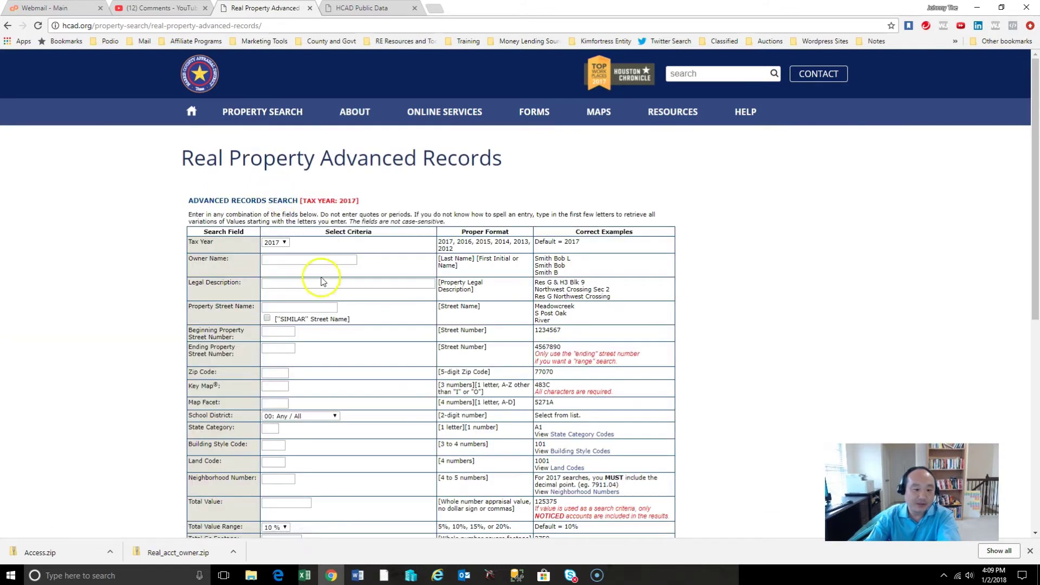
- Run a test search for street name 'main', then return to the empty advanced search form
left_click(294, 308)
type("main")
key("Return")
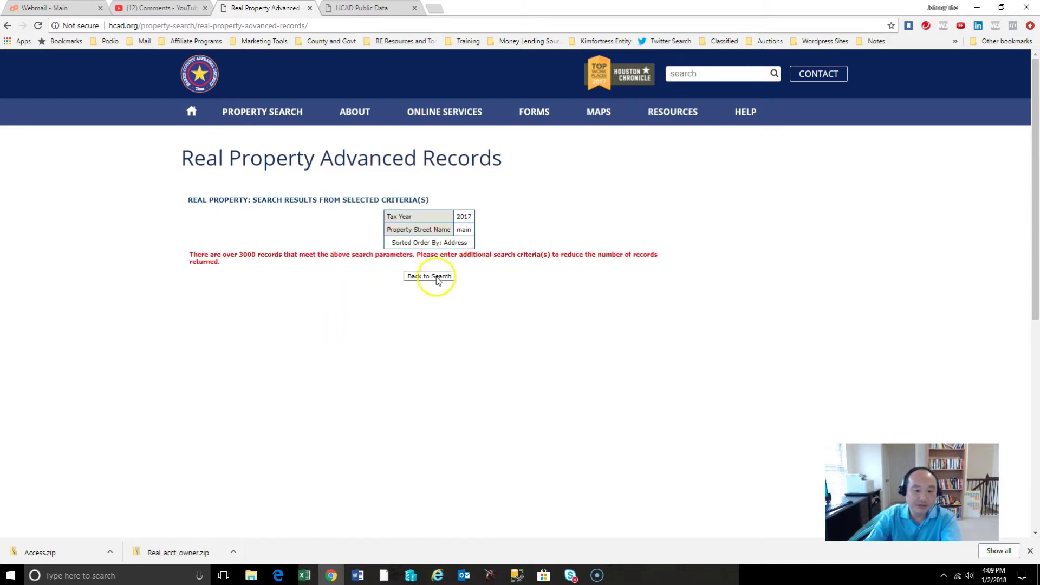
left_click(430, 276)
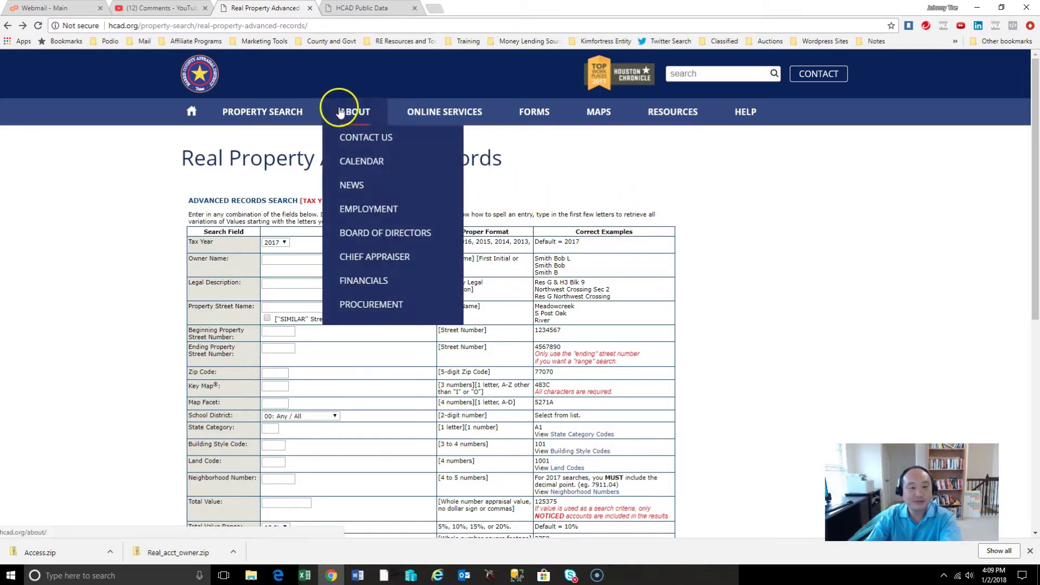
mouse_move(428, 110)
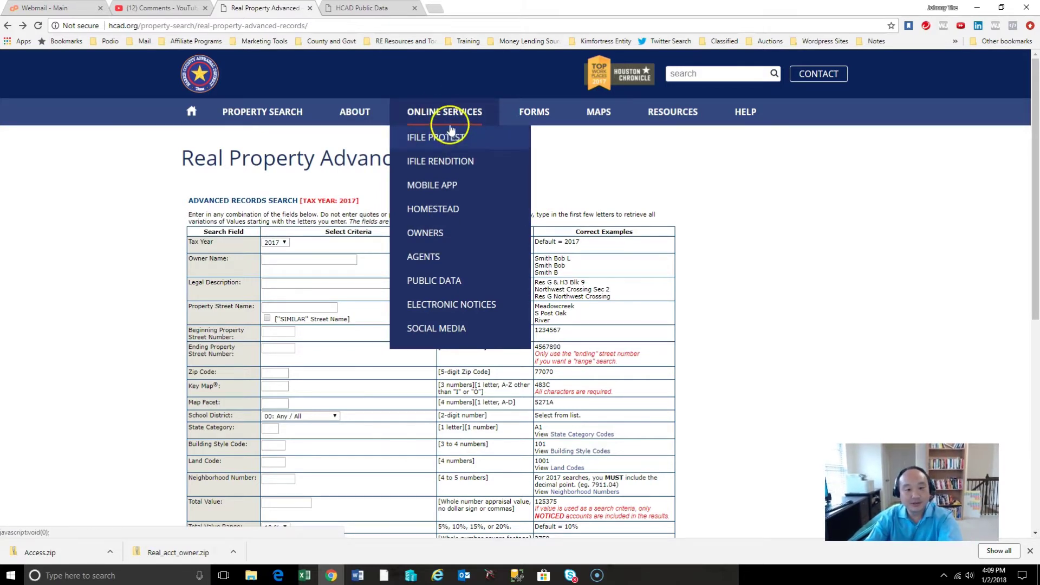
mouse_move(687, 122)
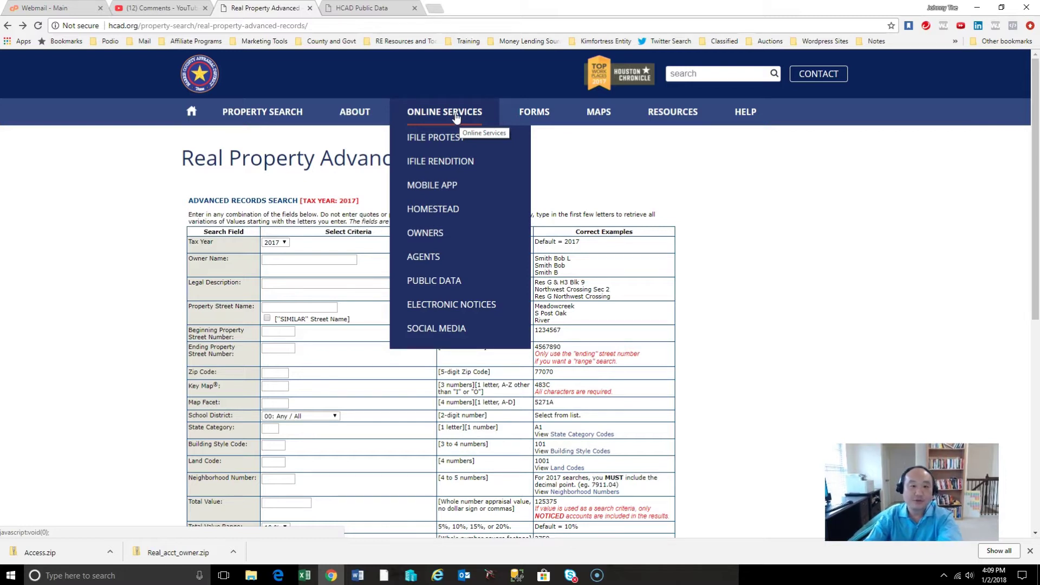
- Go to the HCAD Public Data site on pdata.hcad.org and view its Instructions page
left_click(429, 285)
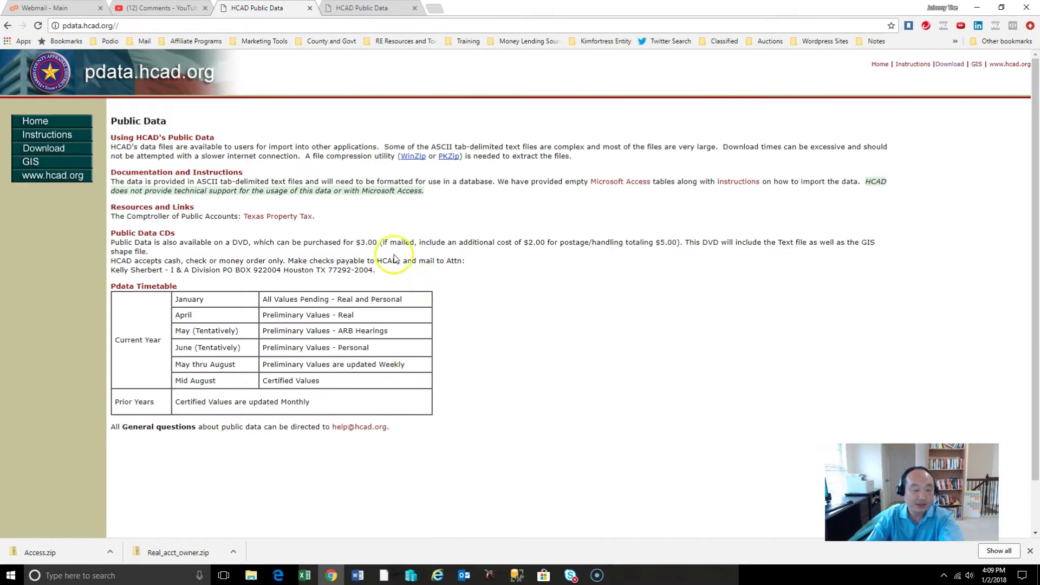
left_click(197, 142)
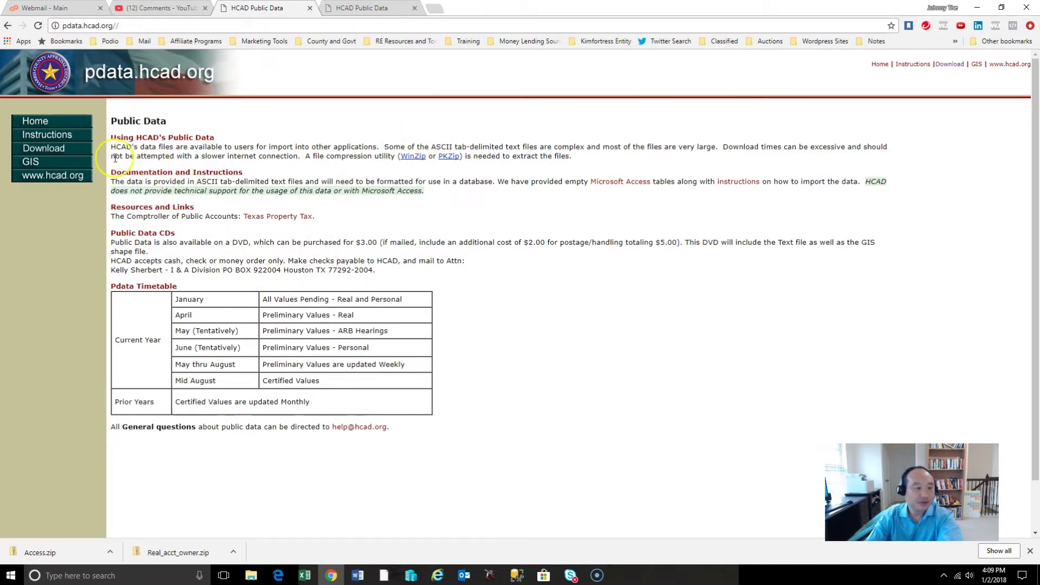
left_click(53, 140)
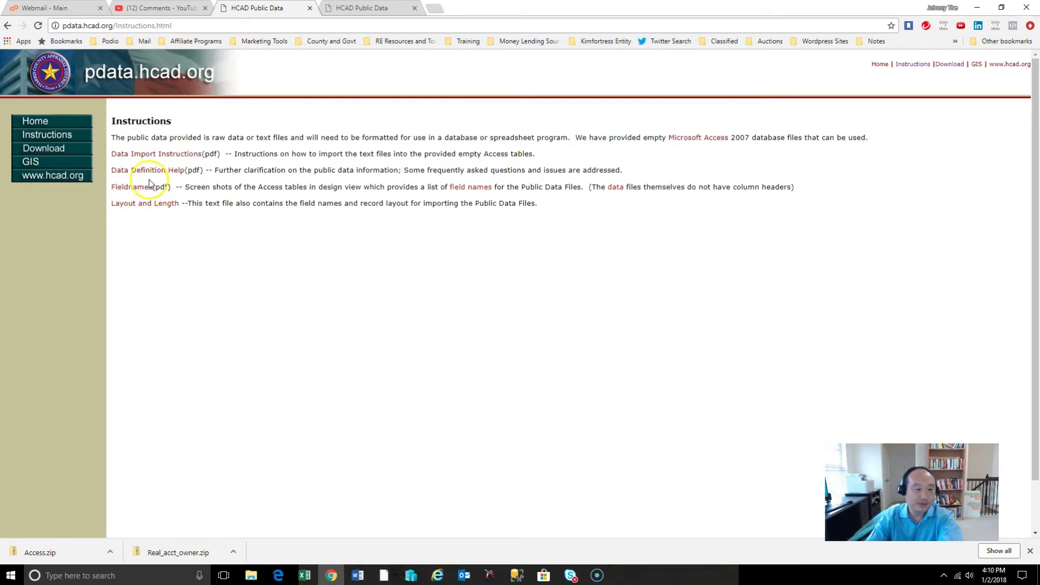
left_click(54, 154)
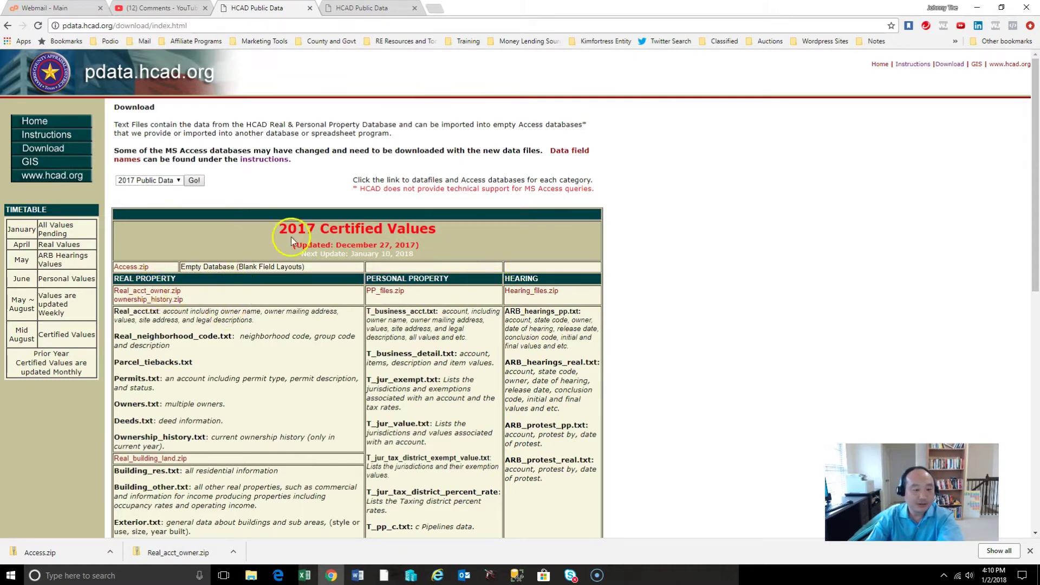
scroll(529, 257, "down", 2)
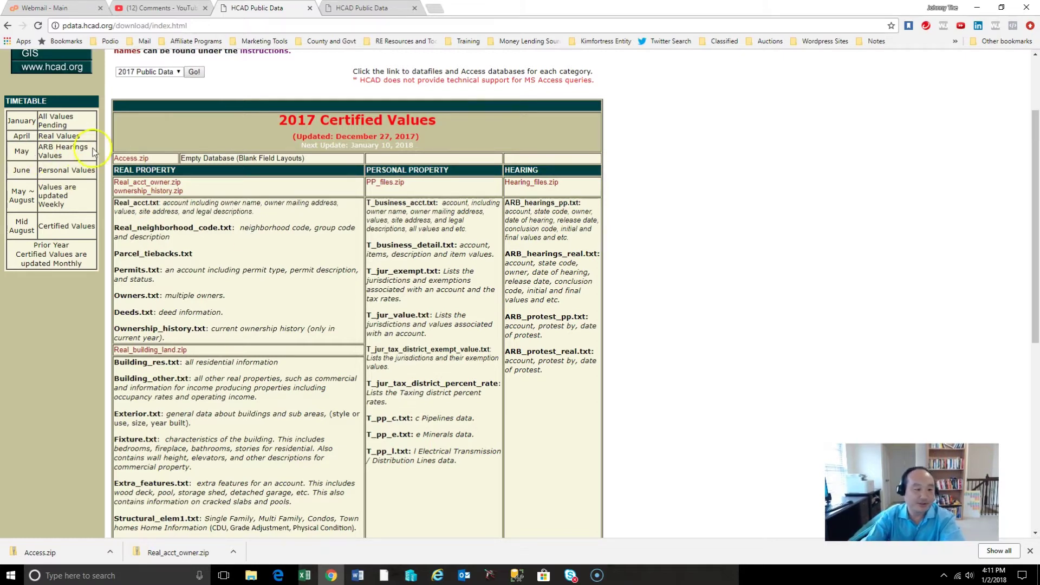
left_click(143, 159)
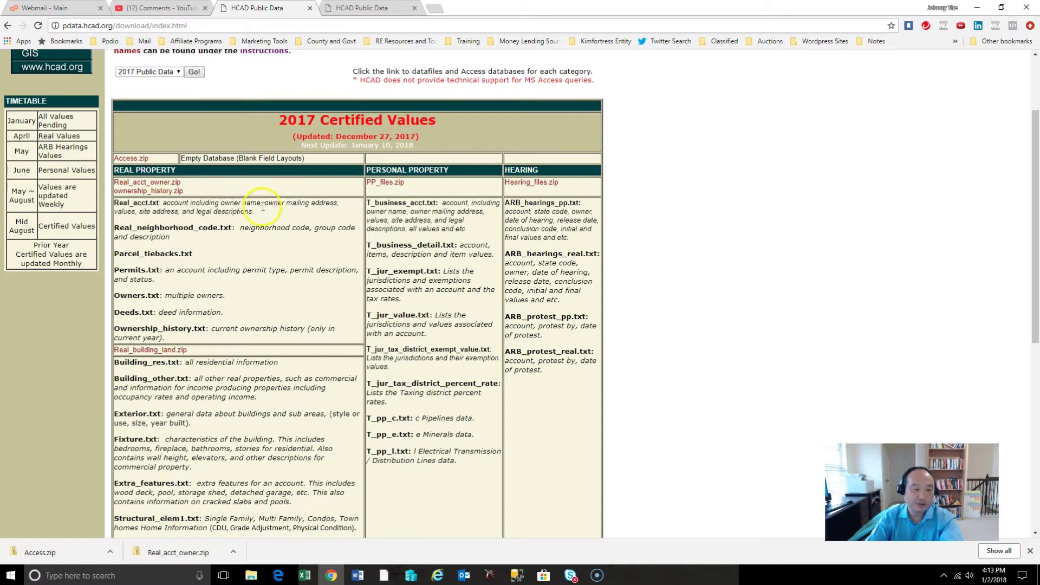
left_click_drag(271, 206, 336, 204)
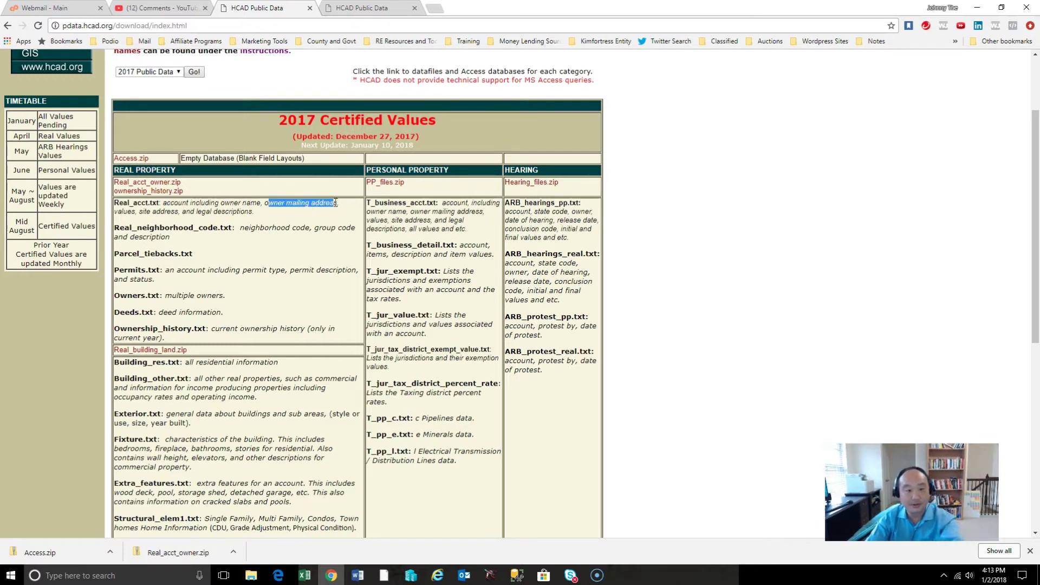
left_click_drag(142, 211, 172, 213)
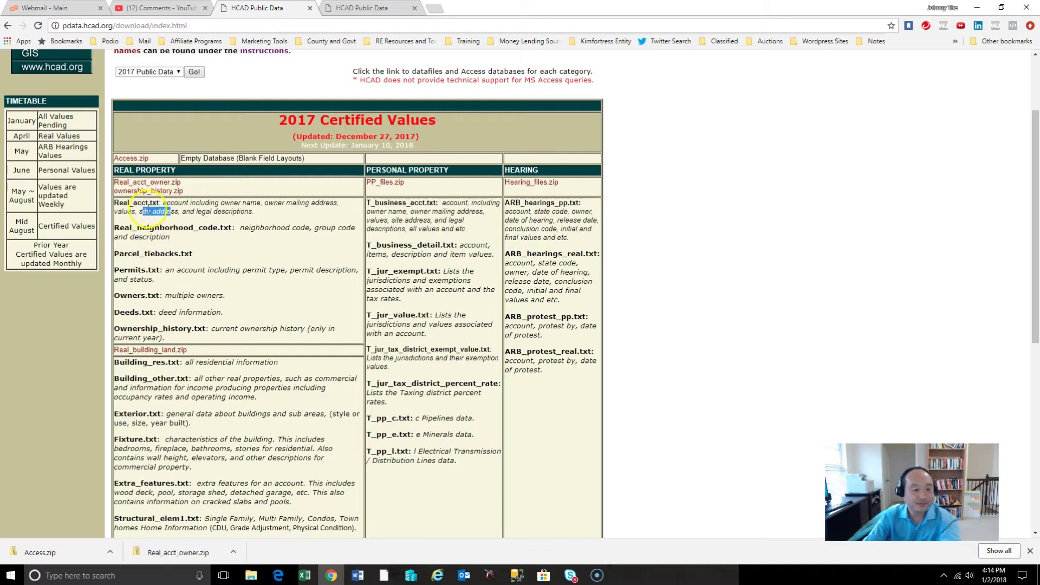
left_click_drag(164, 212, 134, 186)
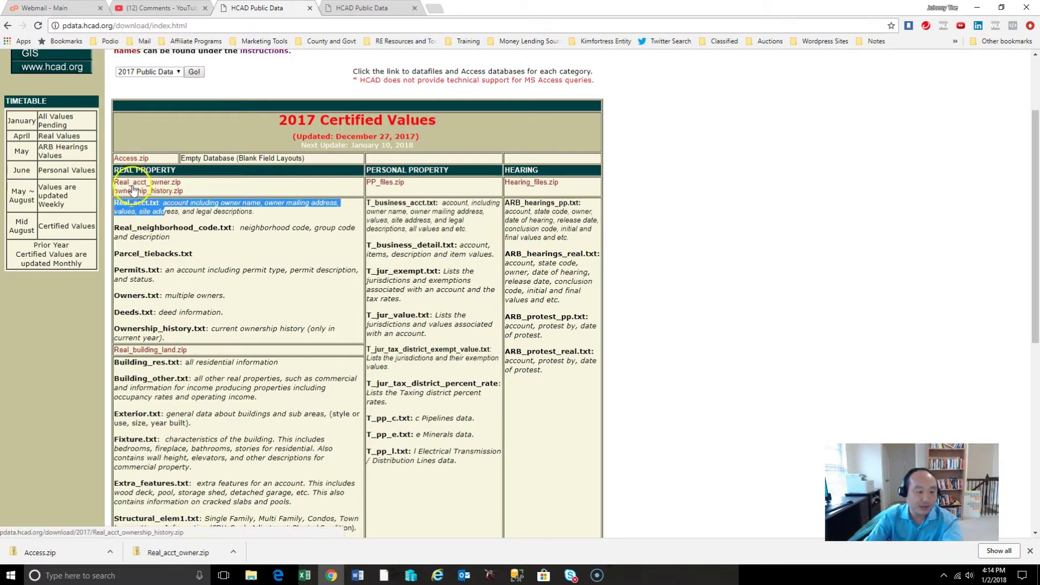
left_click(192, 237)
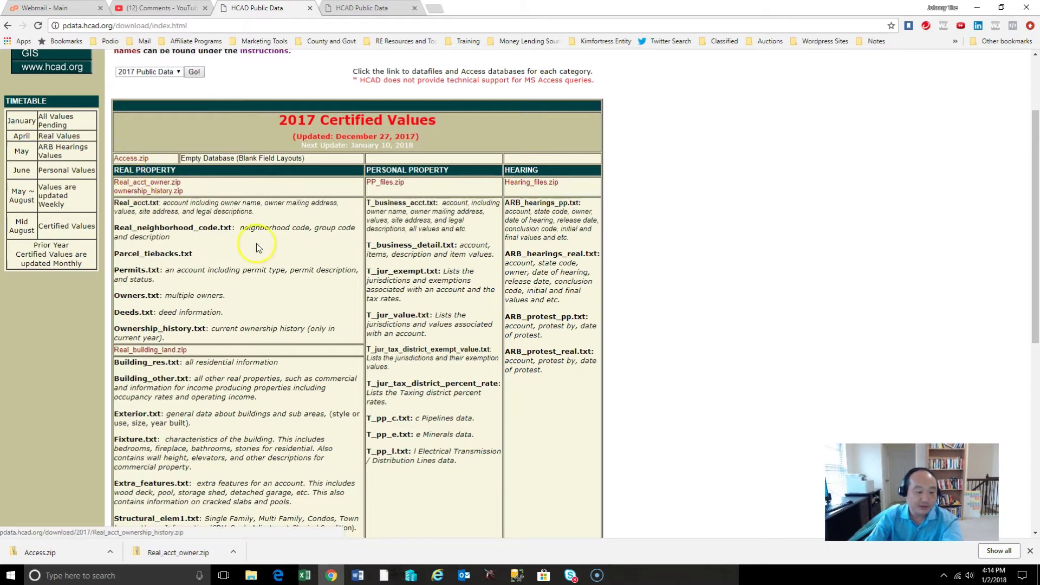
scroll(266, 249, "down", 7)
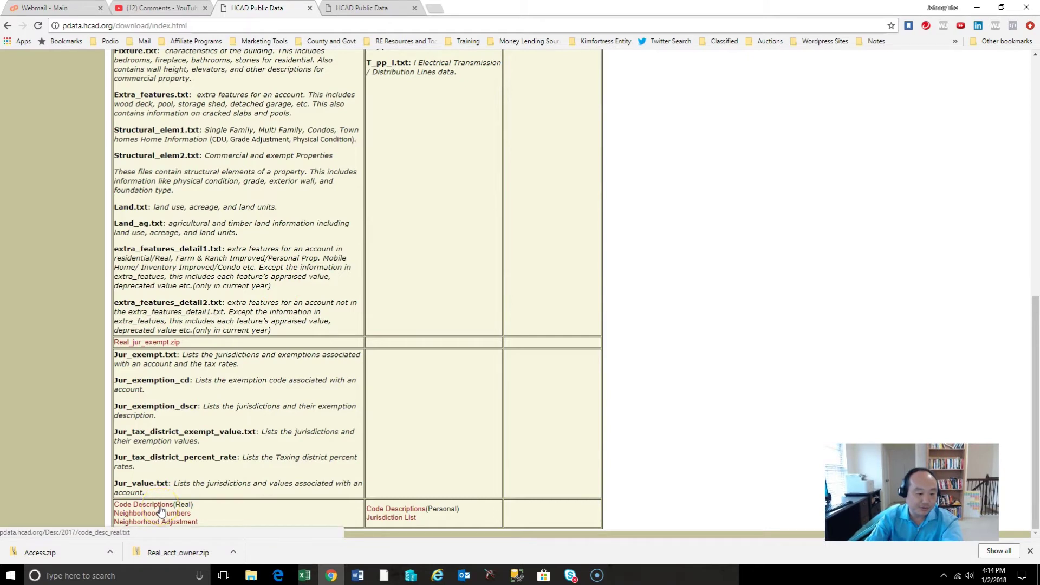
scroll(225, 490, "up", 6)
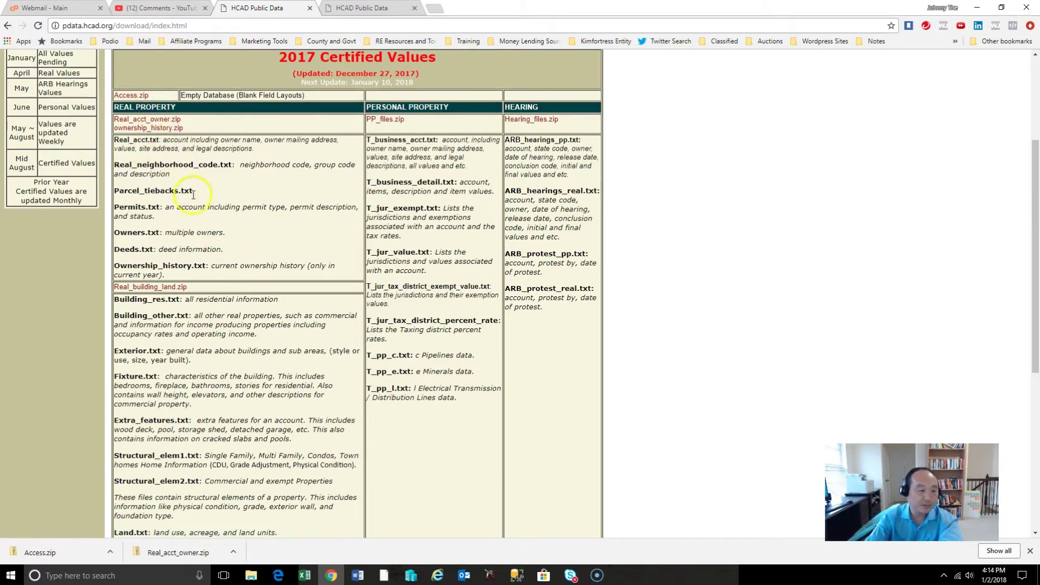
scroll(198, 202, "down", 6)
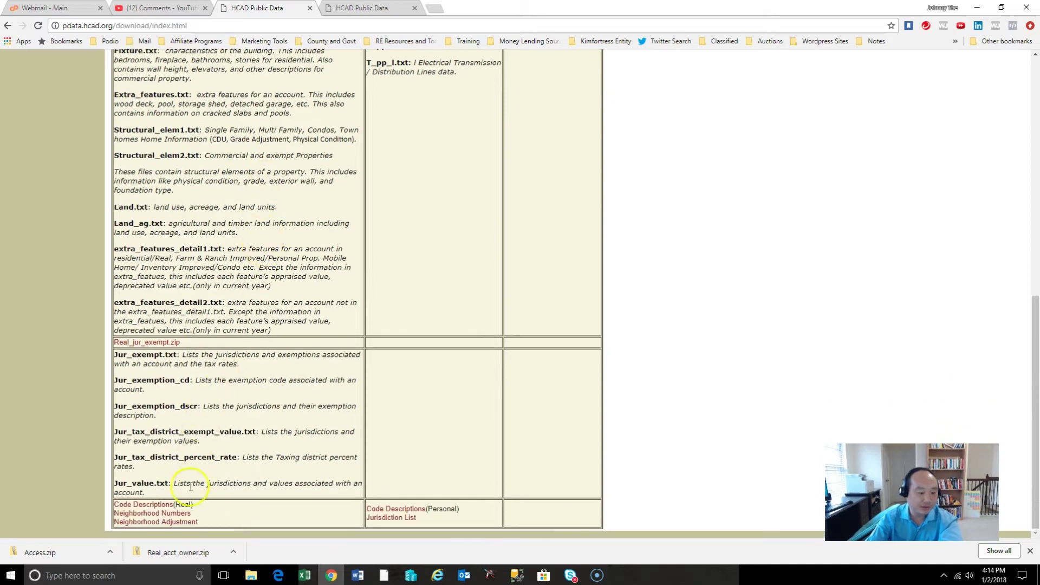
- On code_desc_real.txt, highlight the A1 Real, Residential, Single-Family row and the State Class heading
left_click(161, 504)
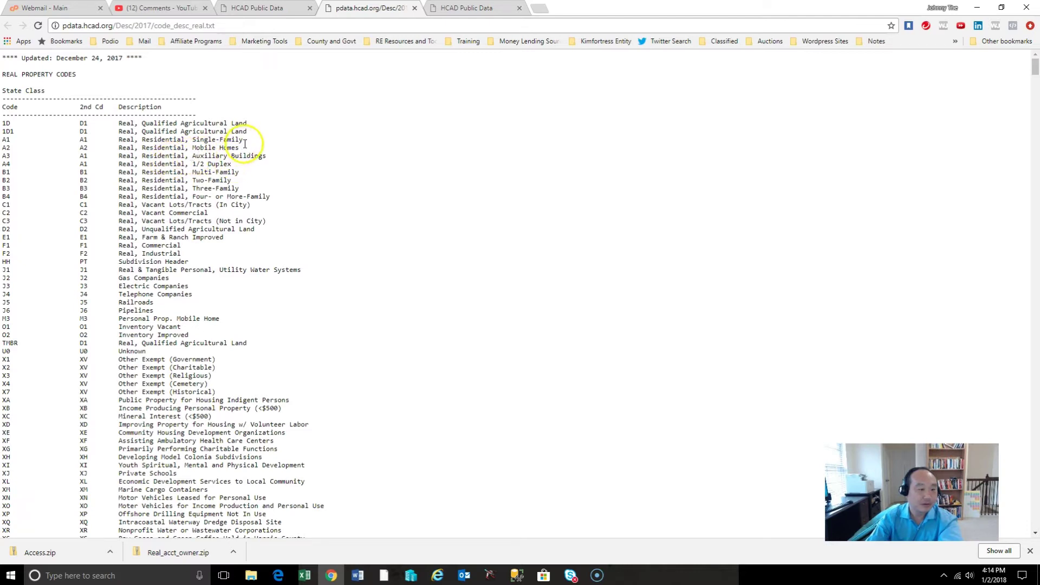
left_click_drag(247, 140, 6, 140)
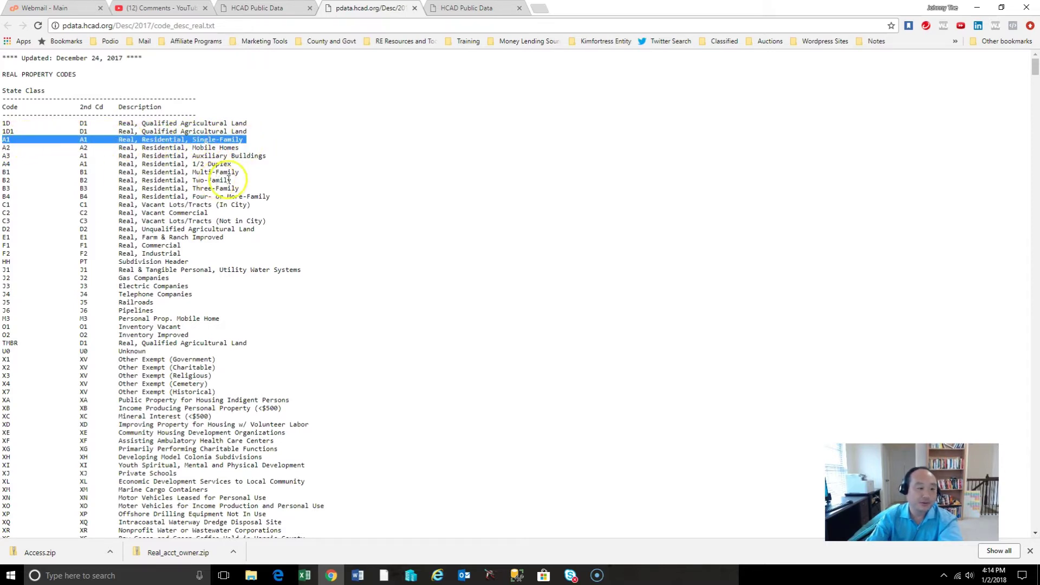
left_click(45, 92)
left_click_drag(45, 92, 3, 91)
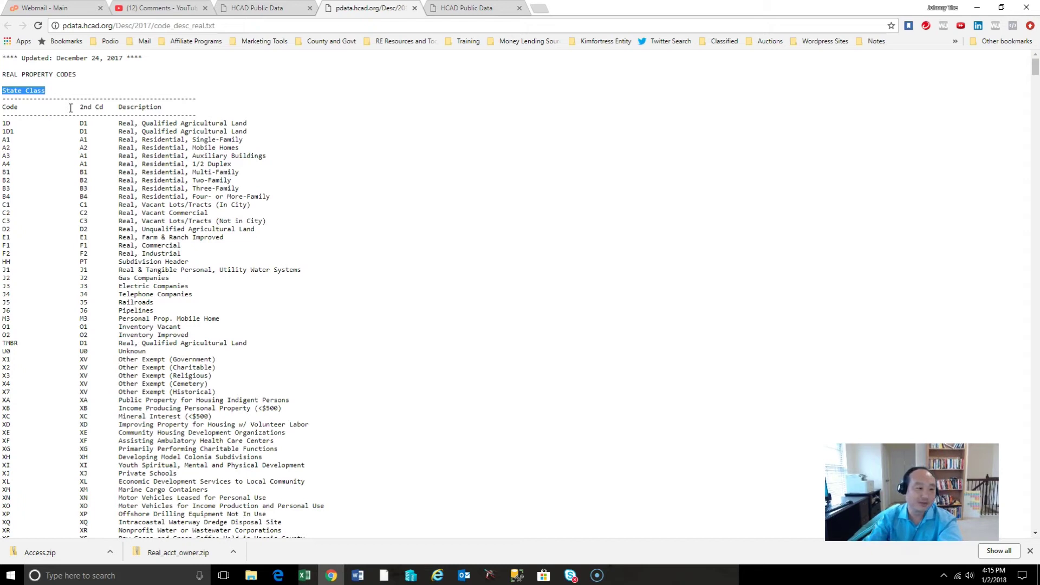
left_click(143, 115)
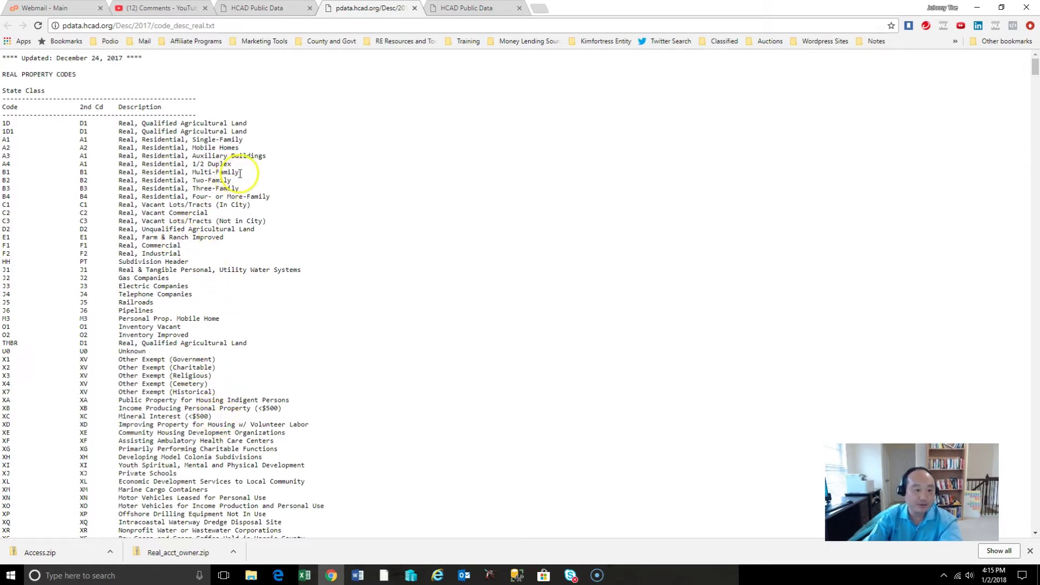
left_click_drag(239, 172, 145, 213)
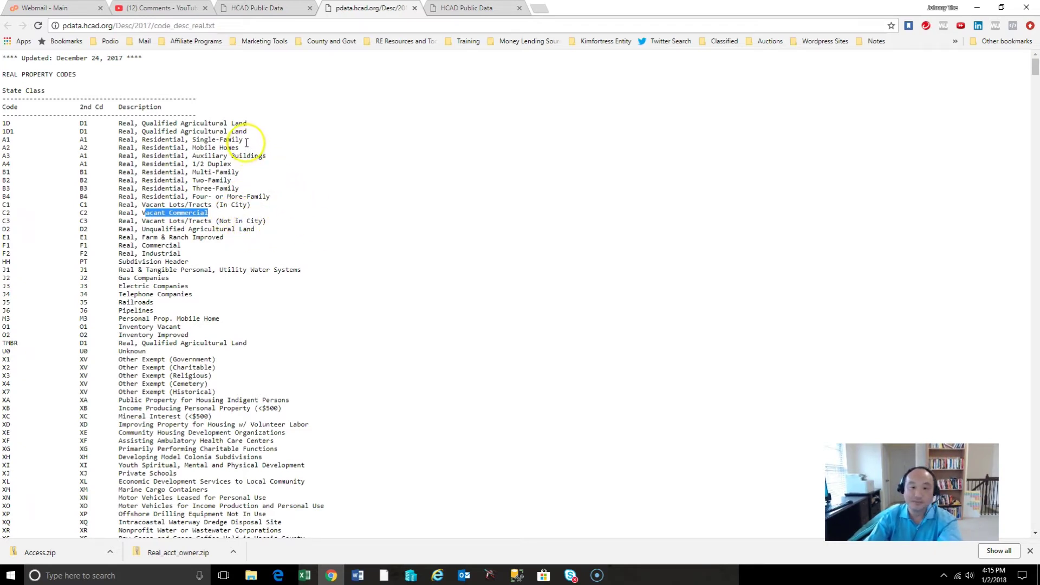
left_click_drag(248, 141, 1, 139)
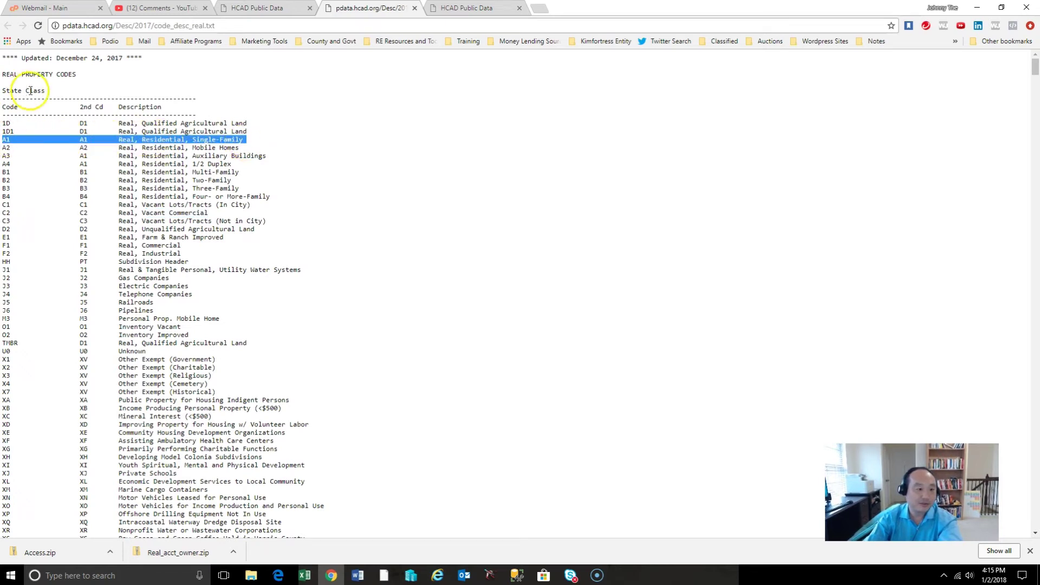
left_click_drag(40, 91, 42, 95)
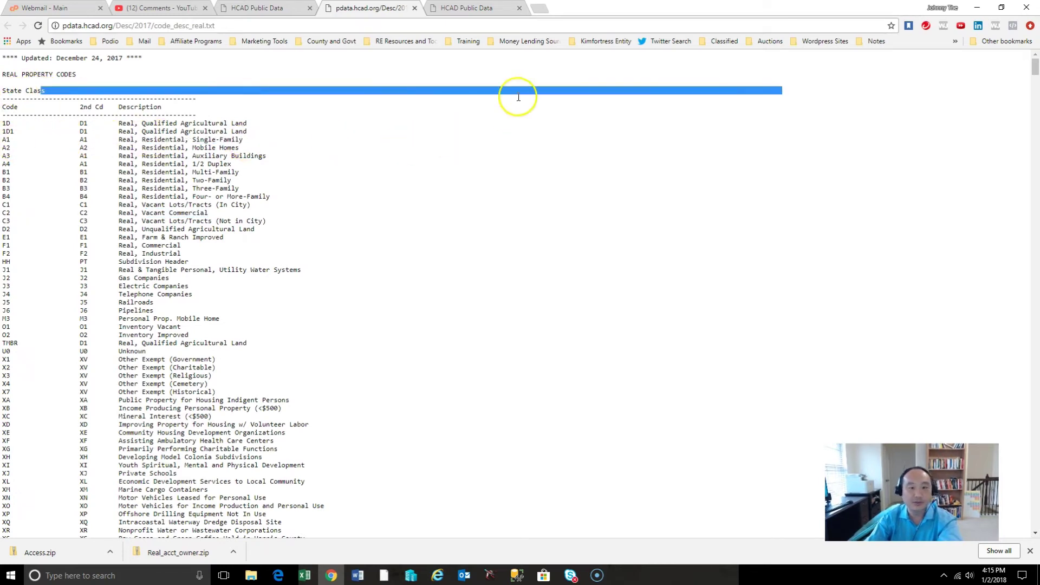
- Cycle through the open browser tabs and settle on the HCAD Public Data download page
left_click(463, 8)
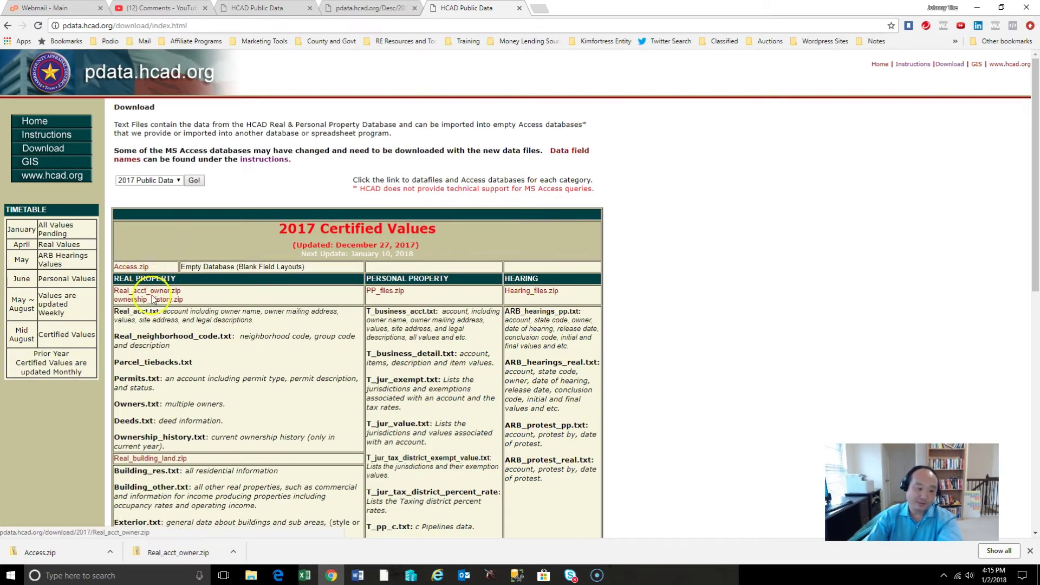
left_click(359, 9)
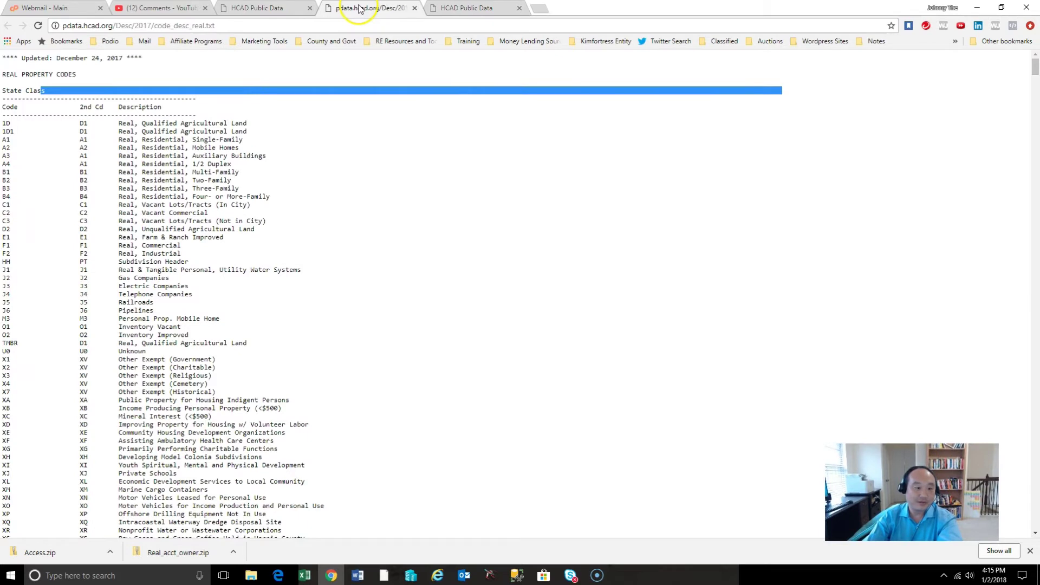
left_click(266, 8)
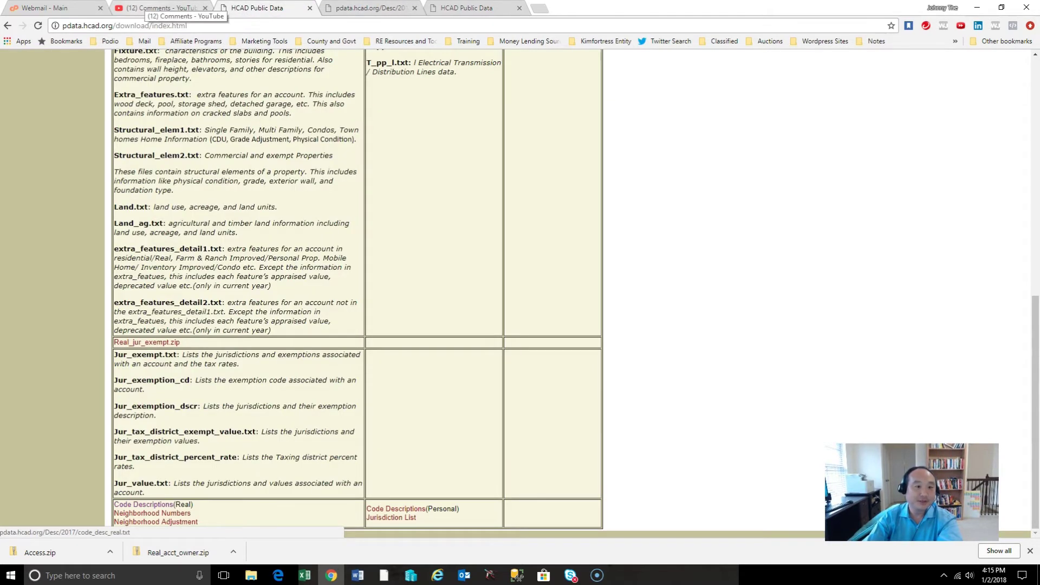
left_click(158, 9)
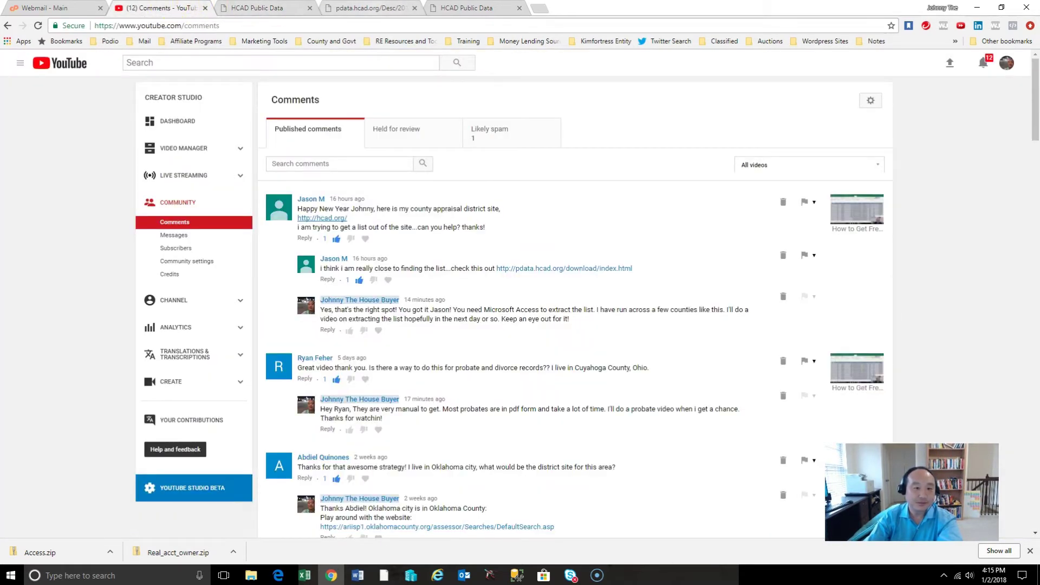
left_click(460, 8)
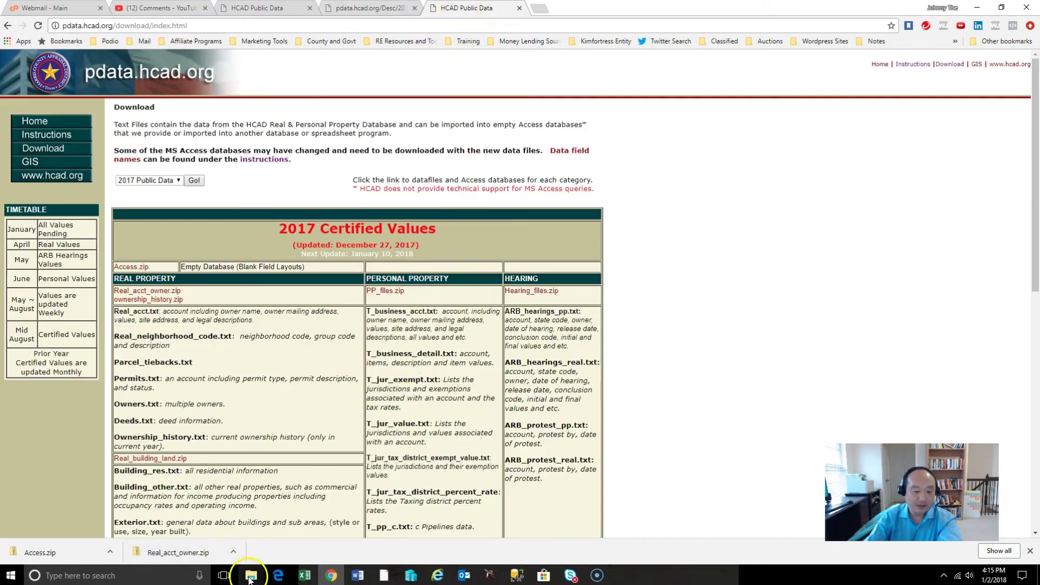
- Bring the Real_acct_owner folder forward and load the 803 MB real_acct.txt in Notepad
mouse_move(250, 579)
left_click(251, 536)
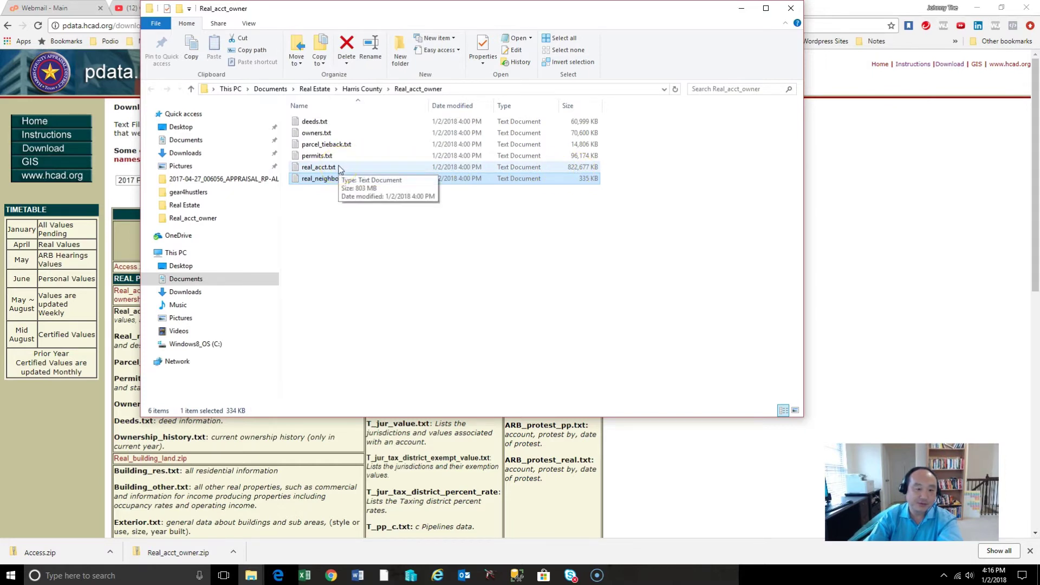
left_click(339, 169)
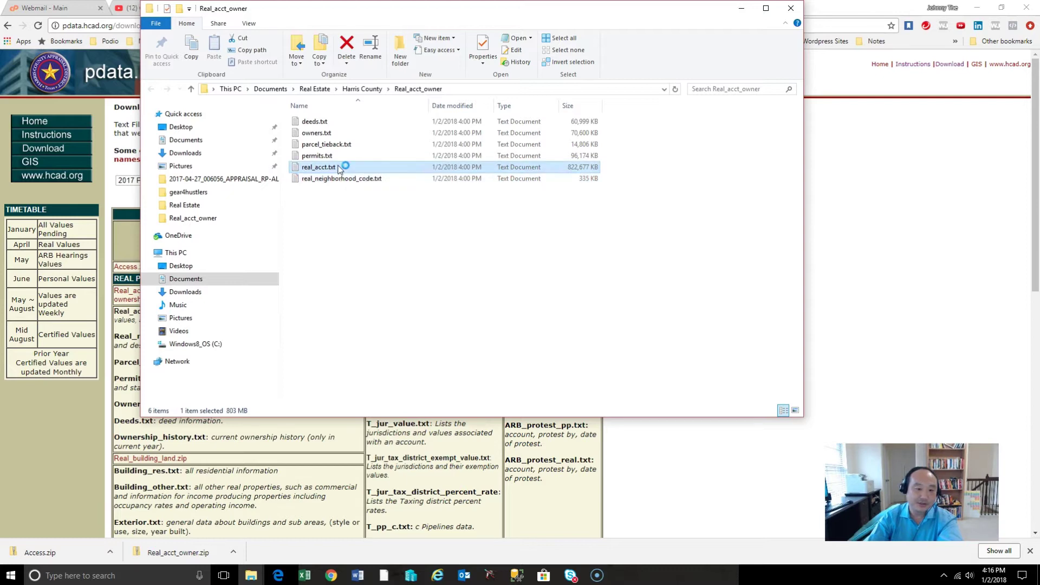
left_click(409, 173)
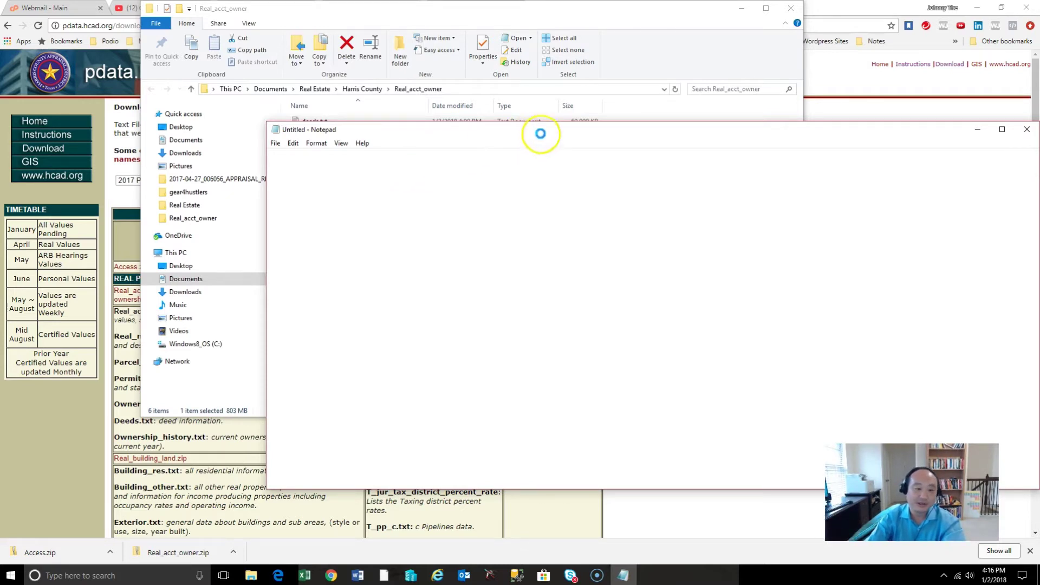
- Scroll sideways across the loaded real_acct.txt columns, then close Notepad
left_click(644, 133)
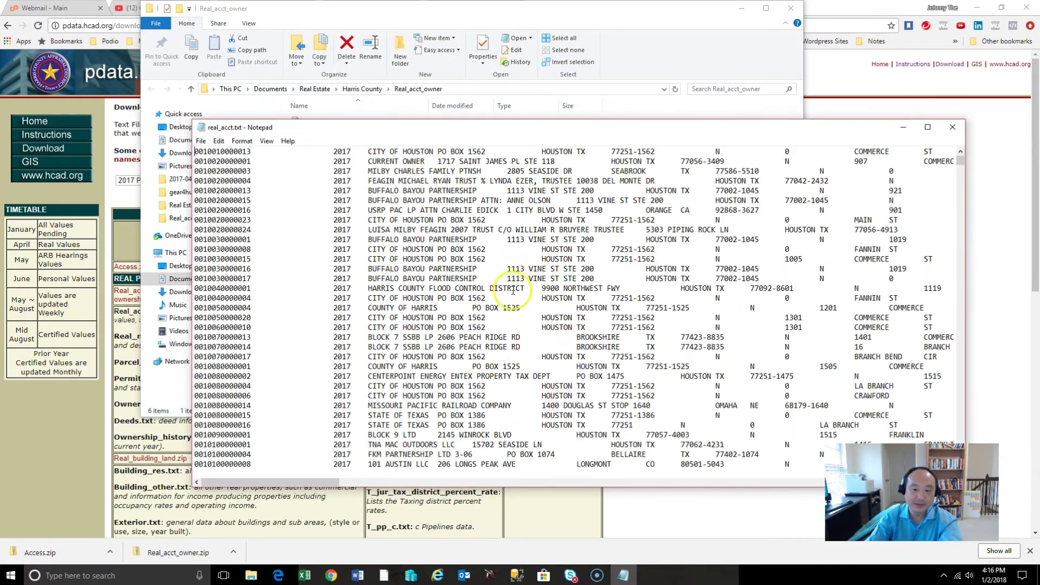
left_click_drag(325, 482, 749, 470)
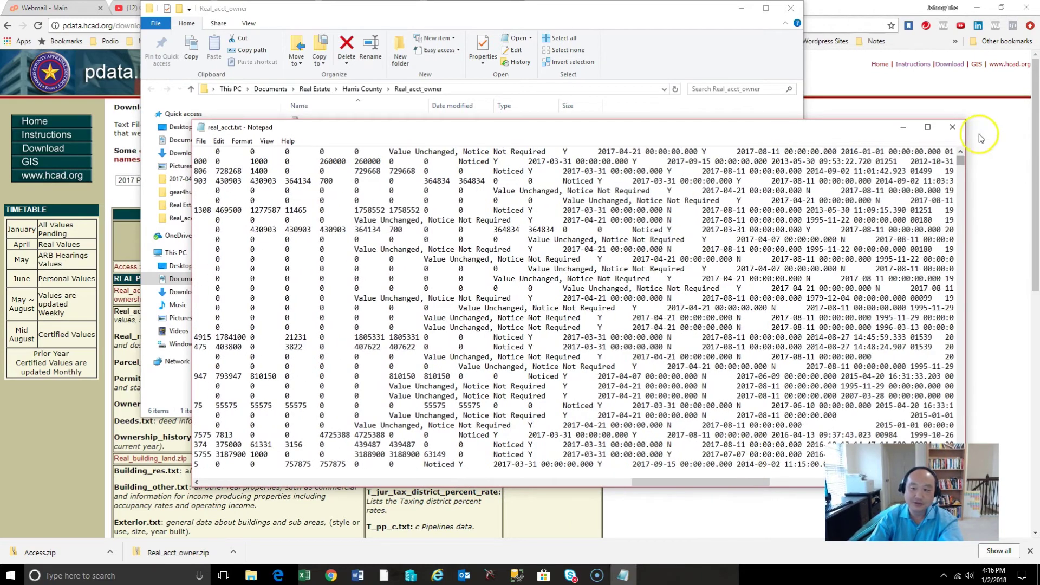
left_click(953, 128)
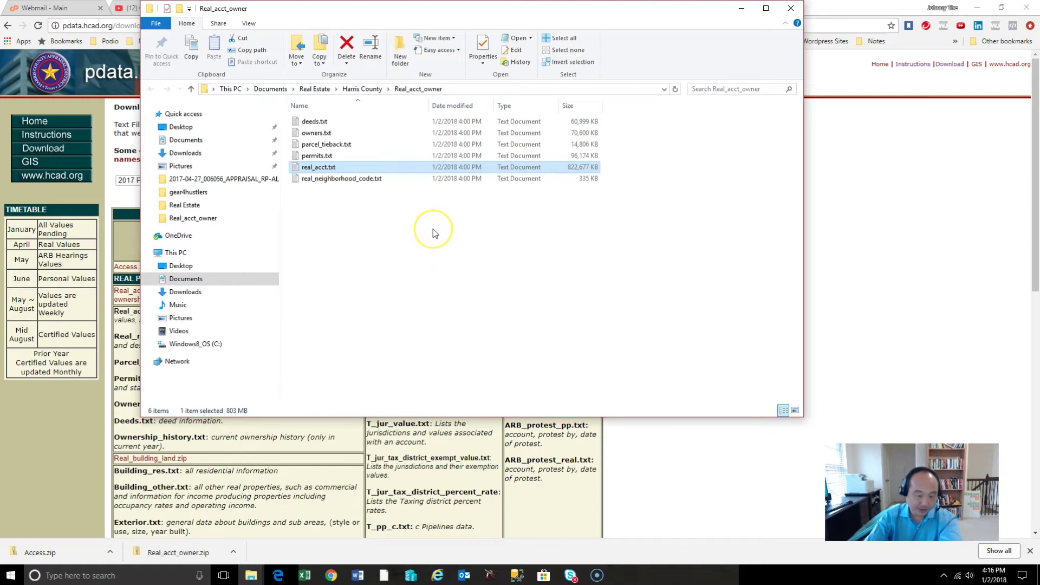
- Browse Documents > Real Estate > Harris County and check the sizes of Access.zip and Real_acct_owner.zip
left_click(225, 278)
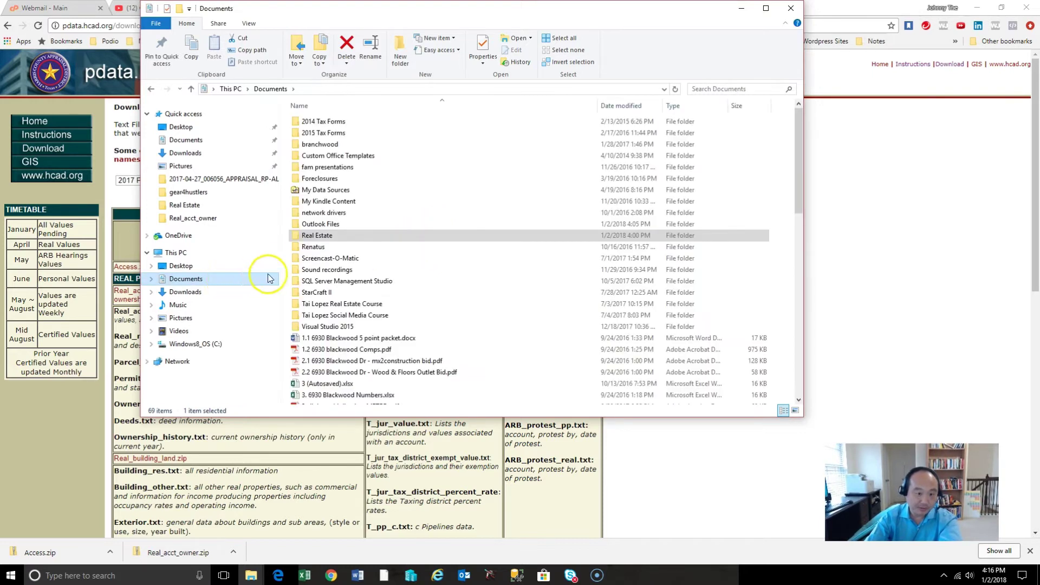
double_click(352, 238)
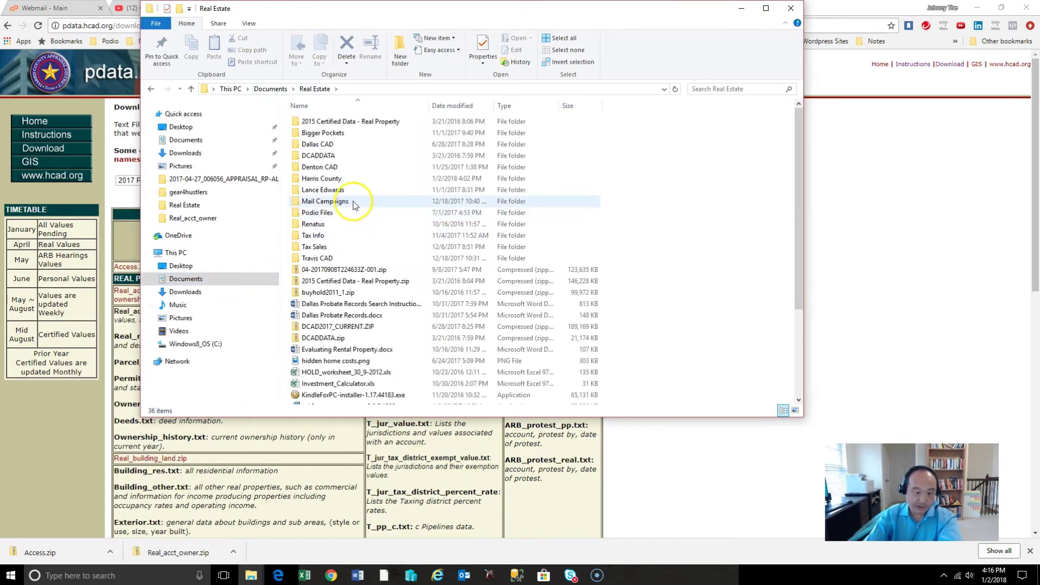
left_click(345, 182)
double_click(344, 182)
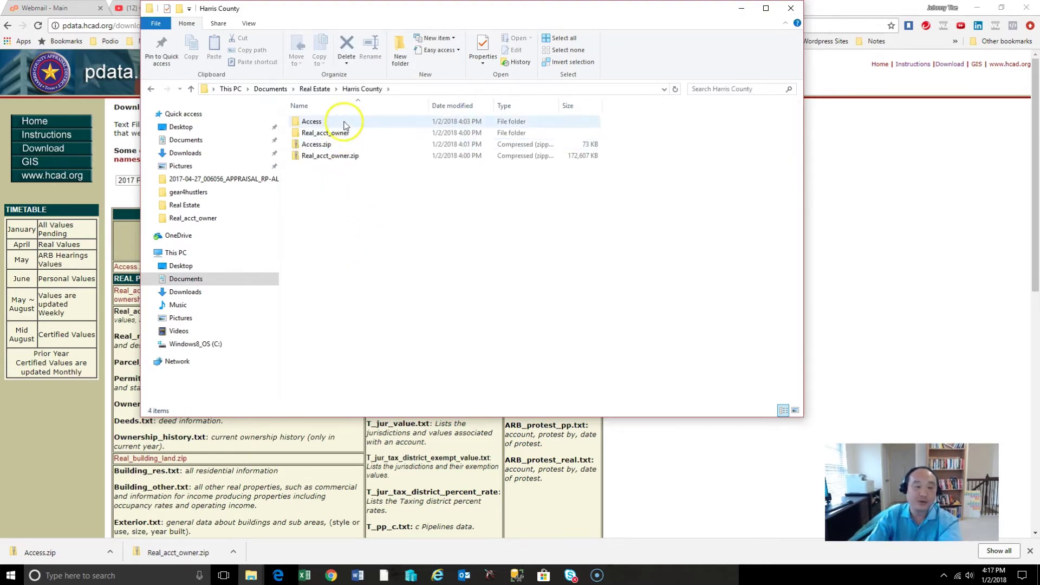
left_click(322, 144)
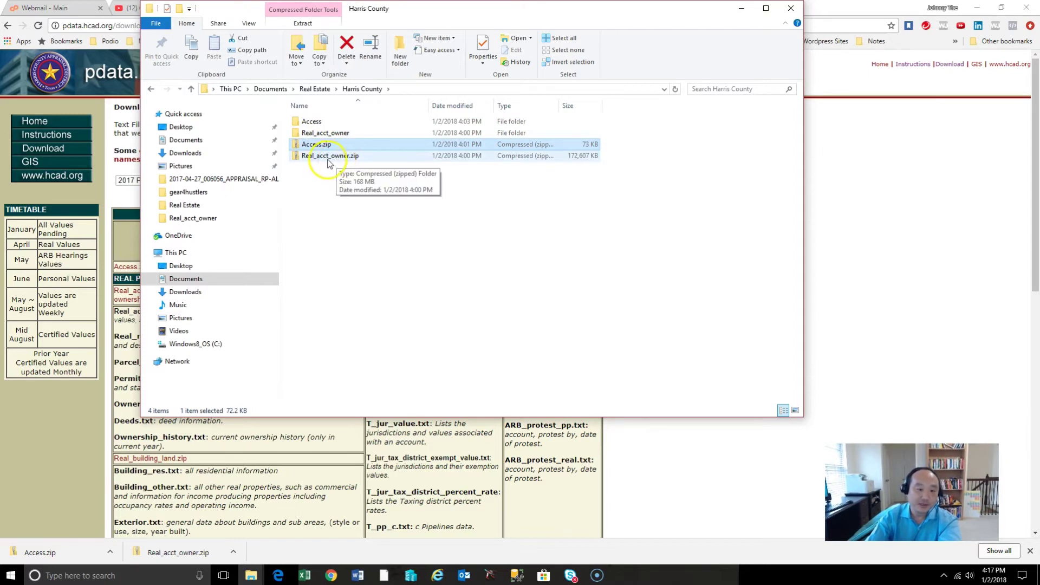
left_click(336, 161)
left_click(121, 225)
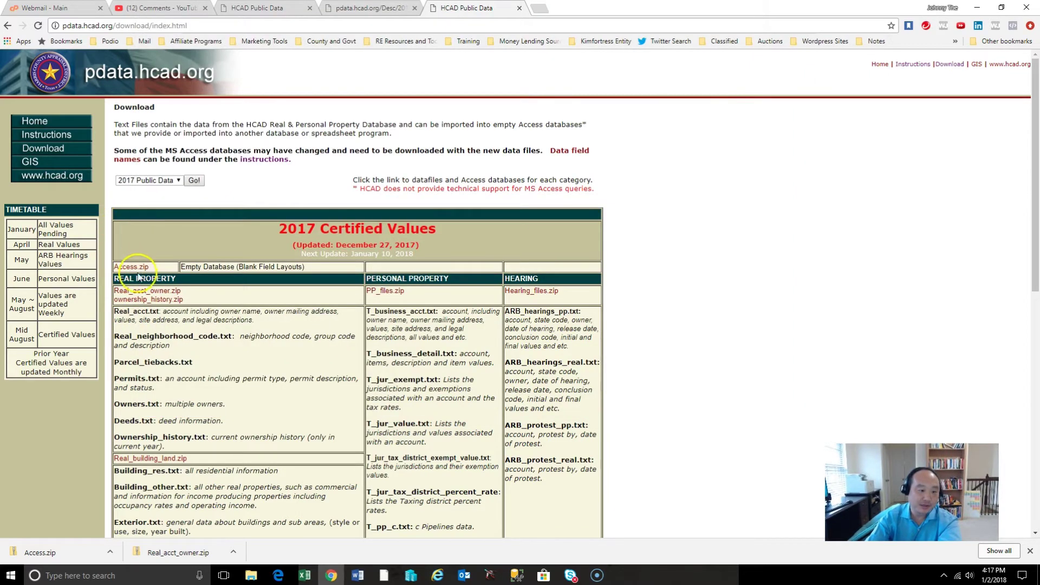
- Back in the Harris County folder, open the extracted Access folder and launch Hcad.accdb
mouse_move(251, 575)
left_click(322, 528)
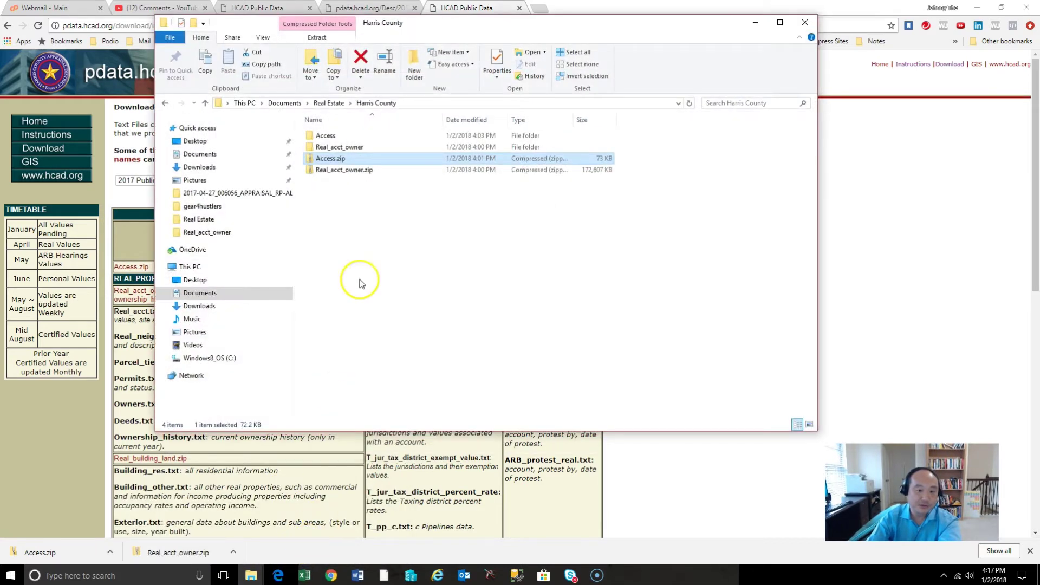
right_click(335, 163)
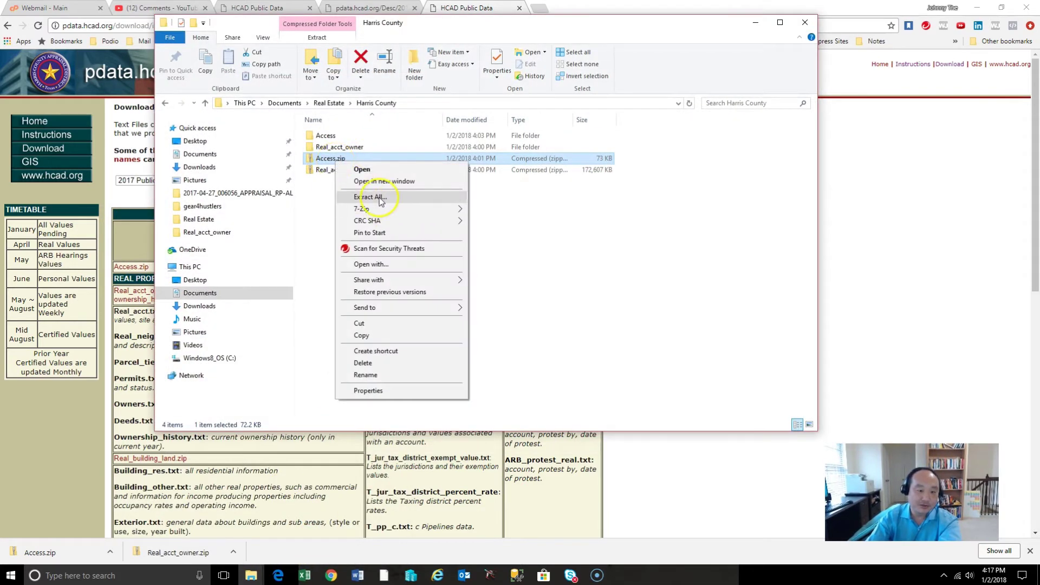
left_click(308, 193)
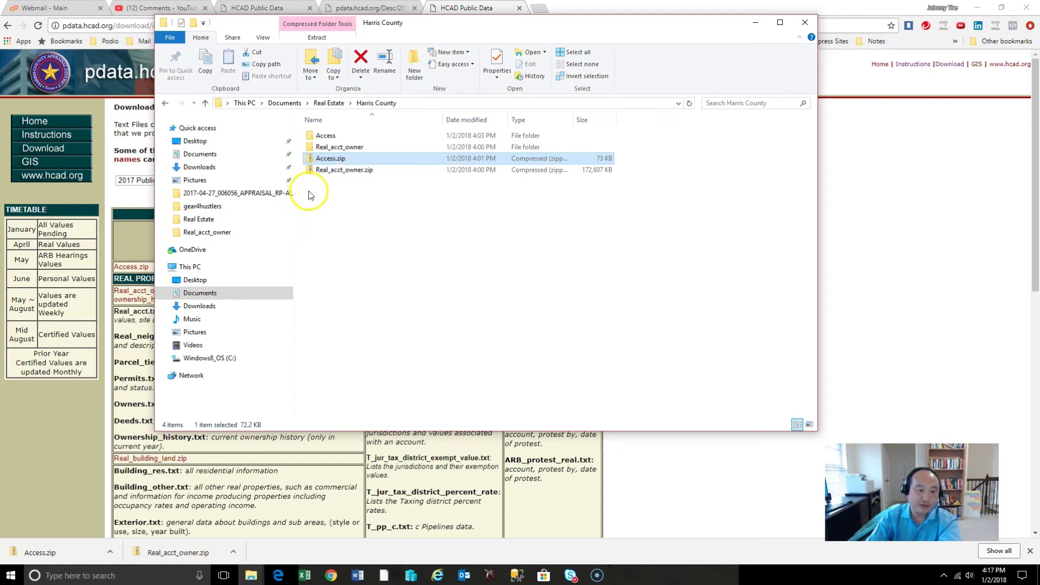
double_click(325, 136)
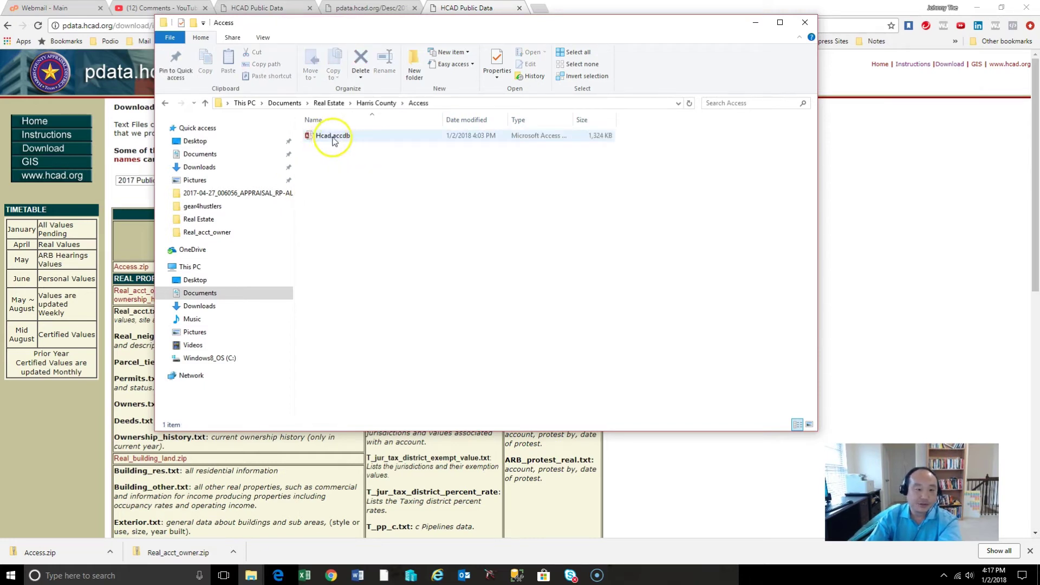
double_click(335, 141)
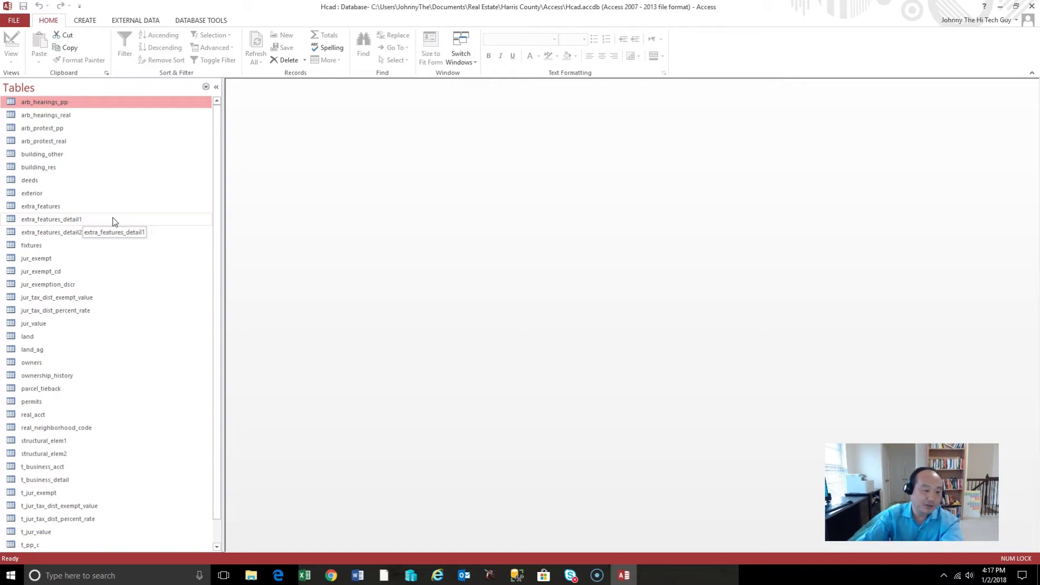
- Bring File Explorer forward and browse Documents > Real Estate > Harris County > Real_acct_owner
left_click(247, 576)
left_click(333, 535)
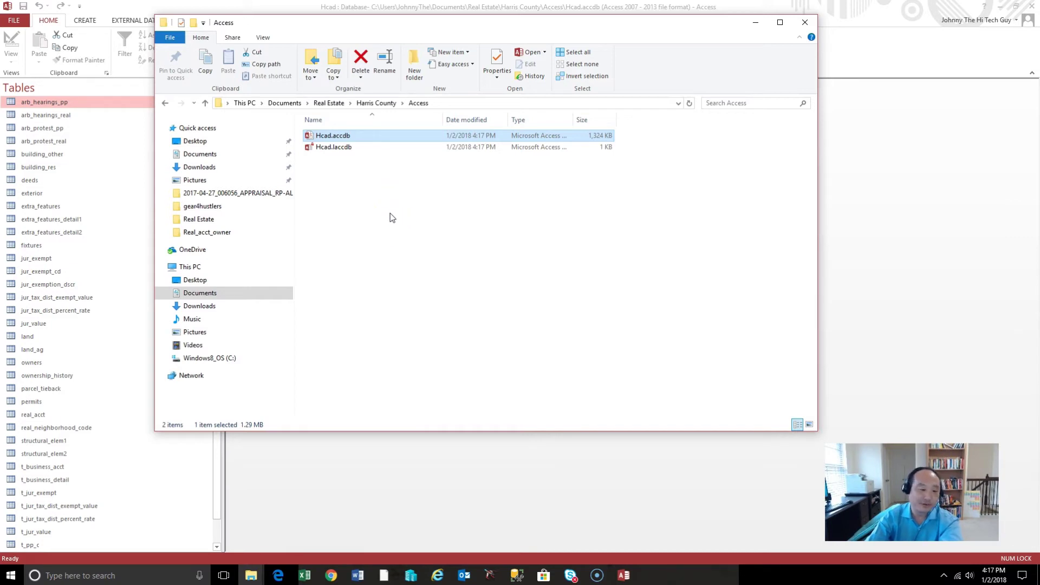
left_click(362, 227)
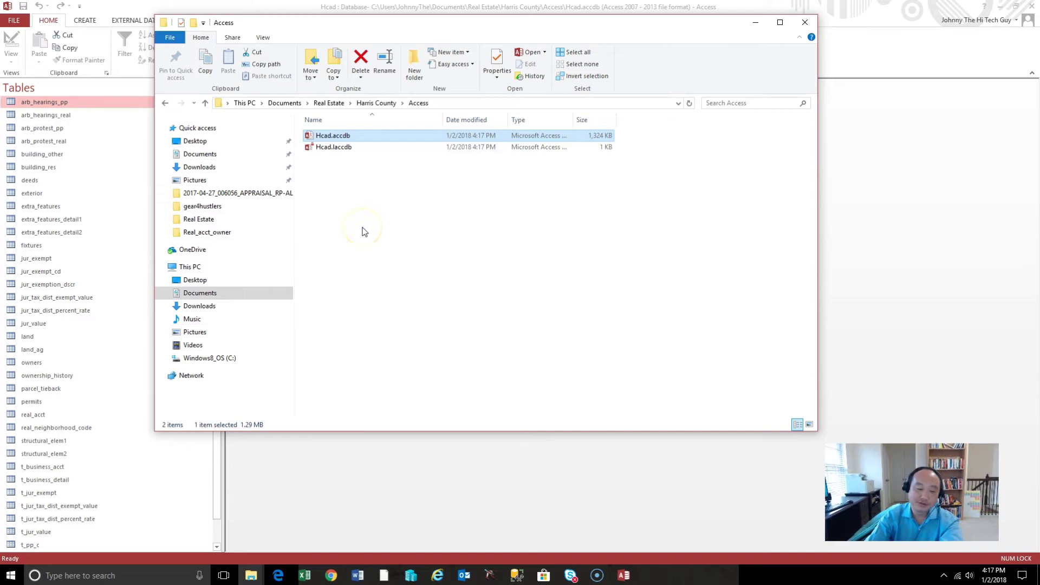
left_click(363, 231)
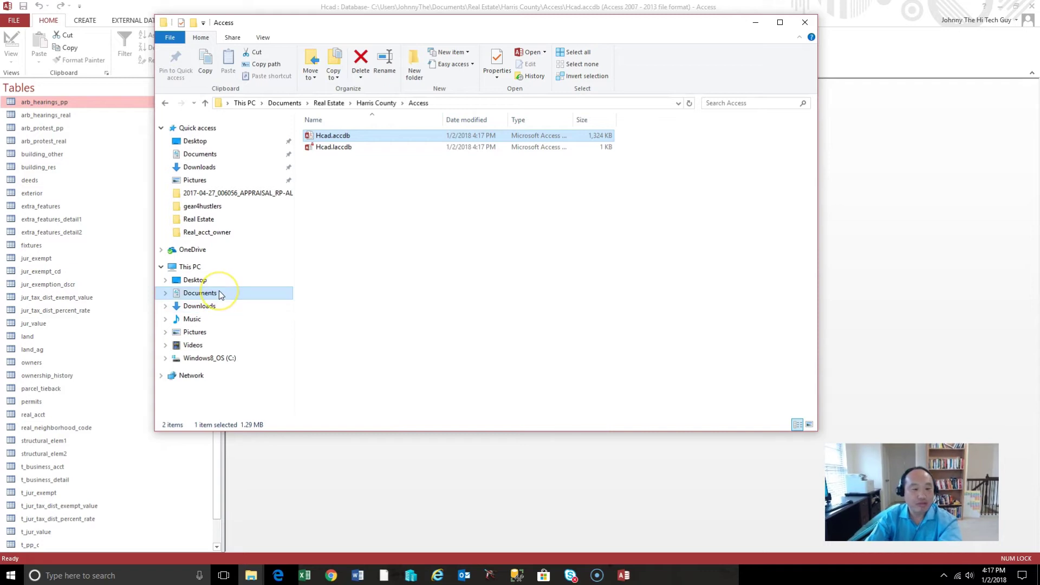
left_click(219, 293)
double_click(362, 216)
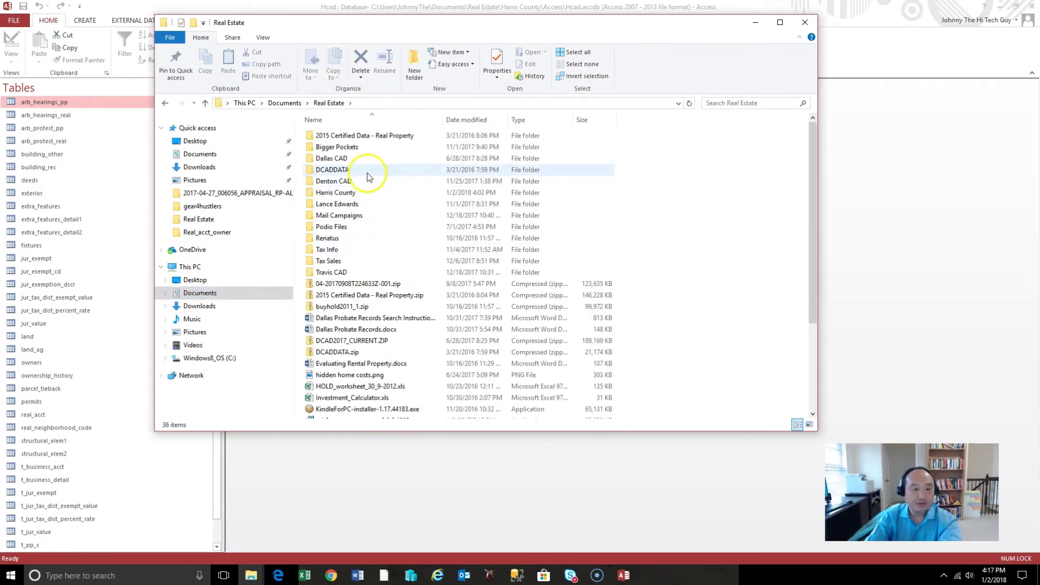
double_click(346, 193)
double_click(357, 147)
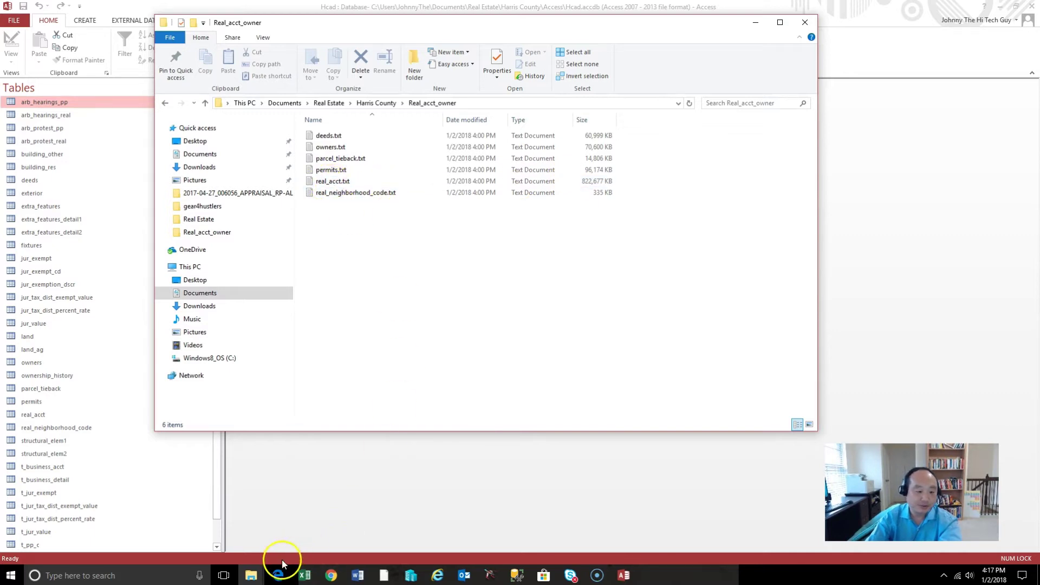
- Highlight the real_acct.txt description on the HCAD download page, then return to Hcad.accdb in Access
left_click(331, 575)
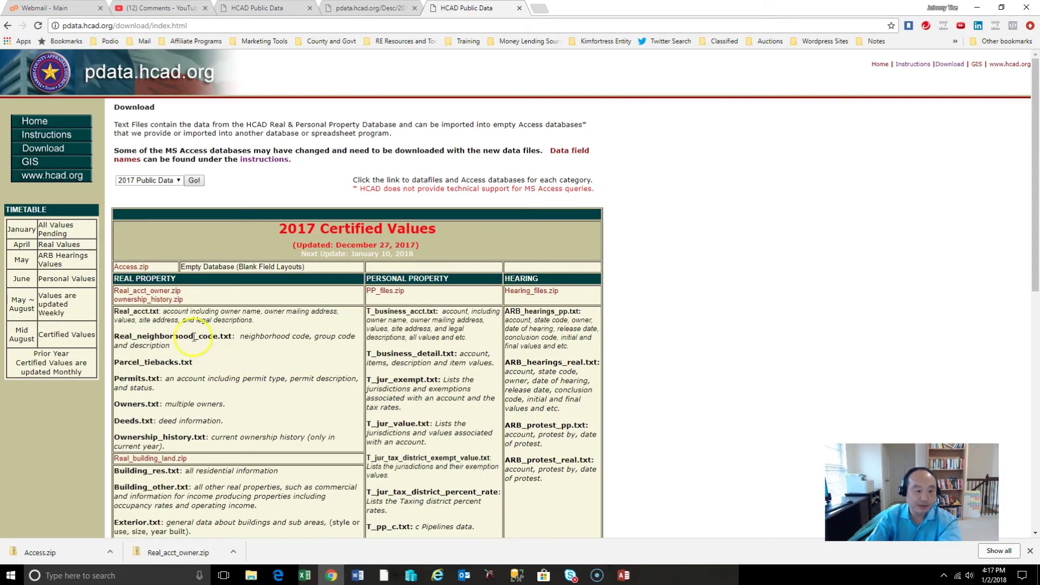
left_click_drag(119, 311, 255, 313)
left_click(254, 313)
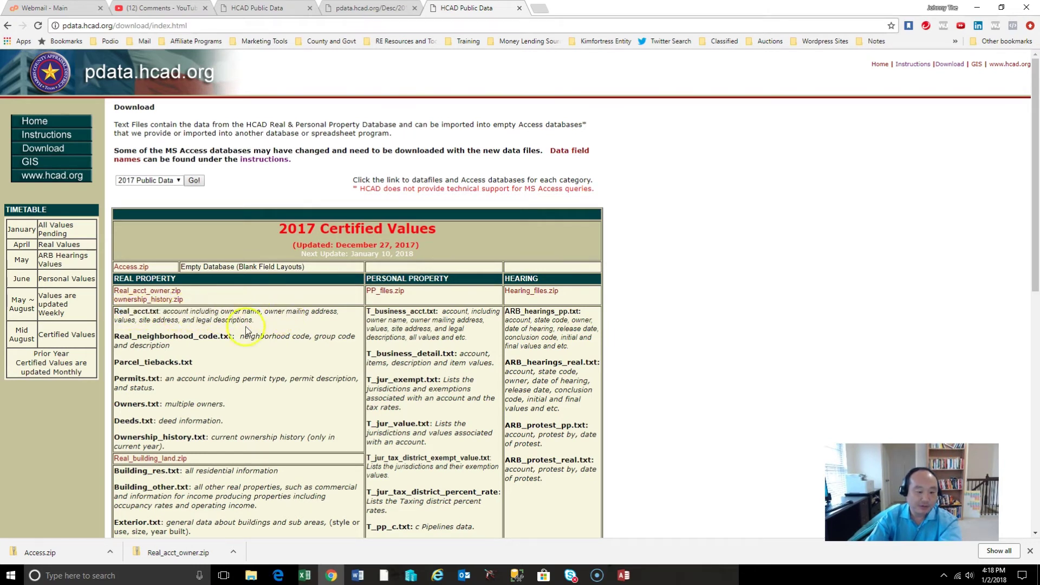
mouse_move(251, 575)
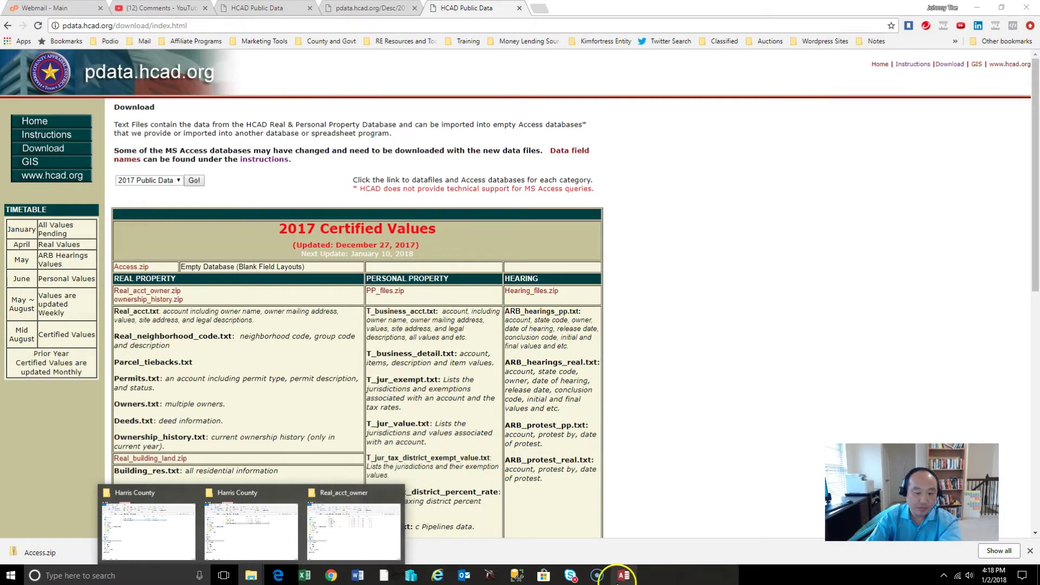
left_click(623, 575)
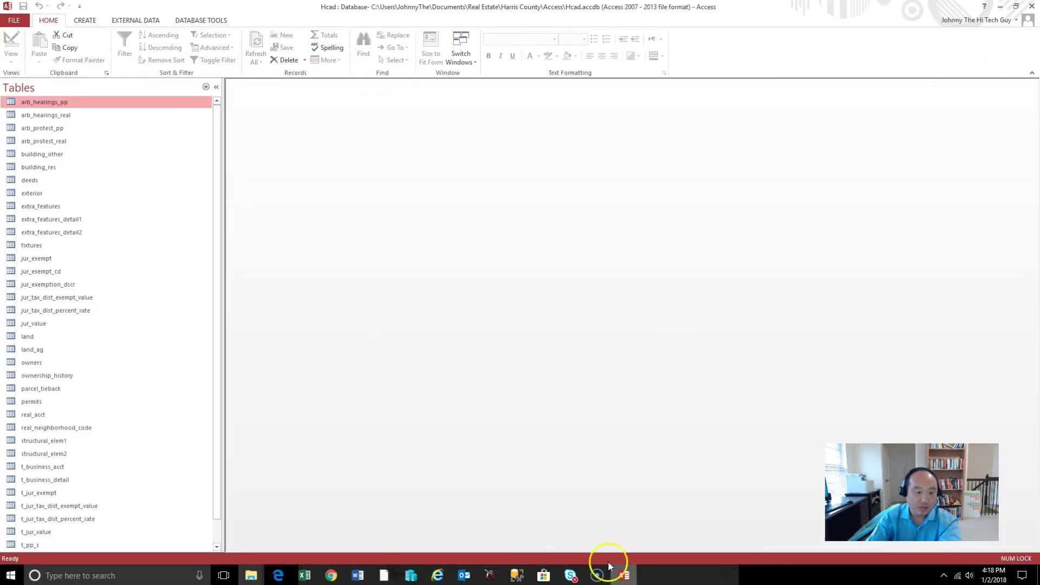
- Select the real_acct table and show the External Data ribbon options
left_click(32, 415)
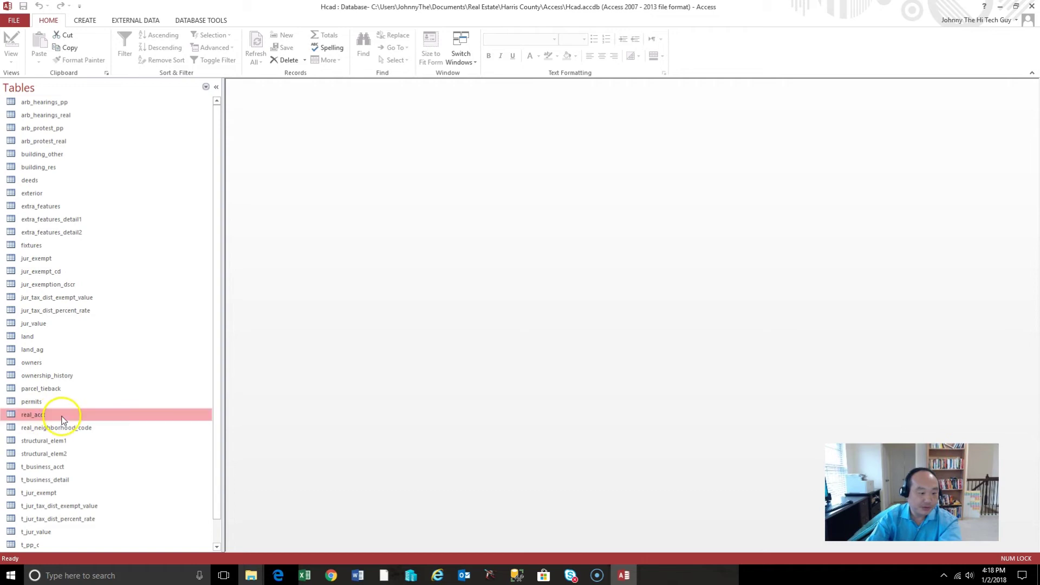
left_click(84, 24)
left_click(138, 25)
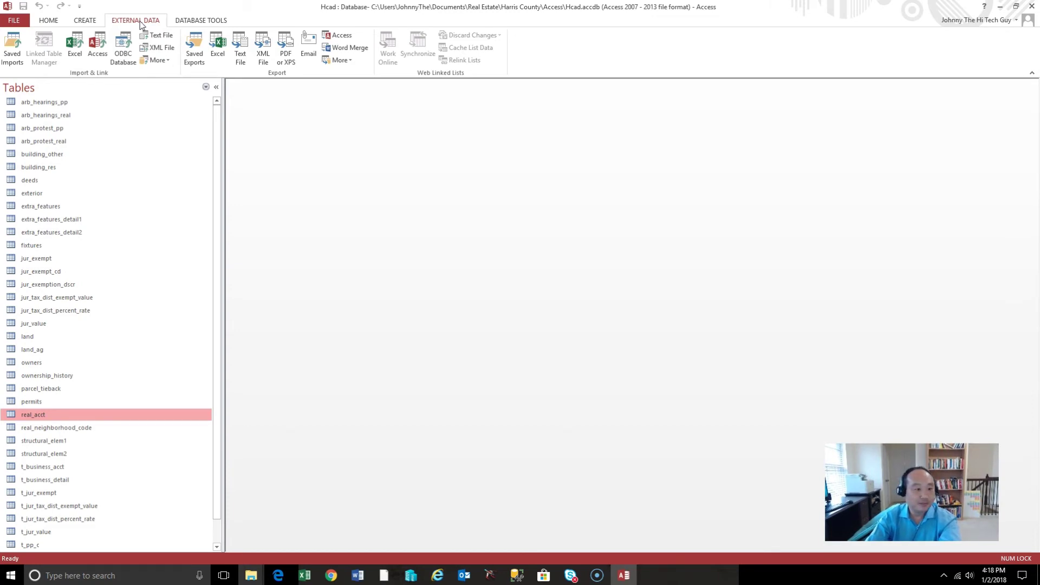
- Start a text-file import with Real Estate\Harris County\Real_acct_owner\real_acct.txt as the source
left_click(154, 38)
left_click(155, 38)
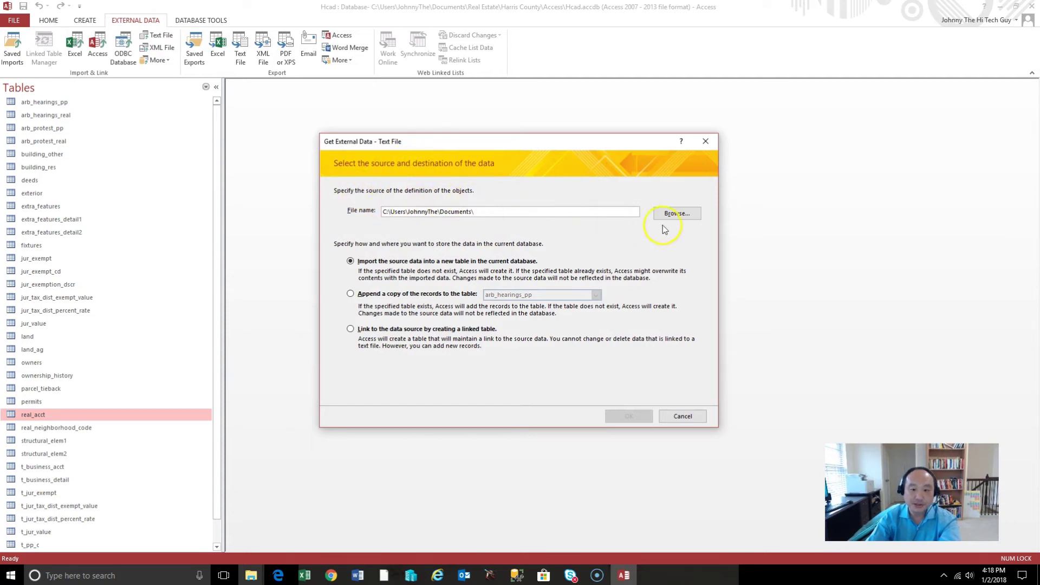
left_click(677, 215)
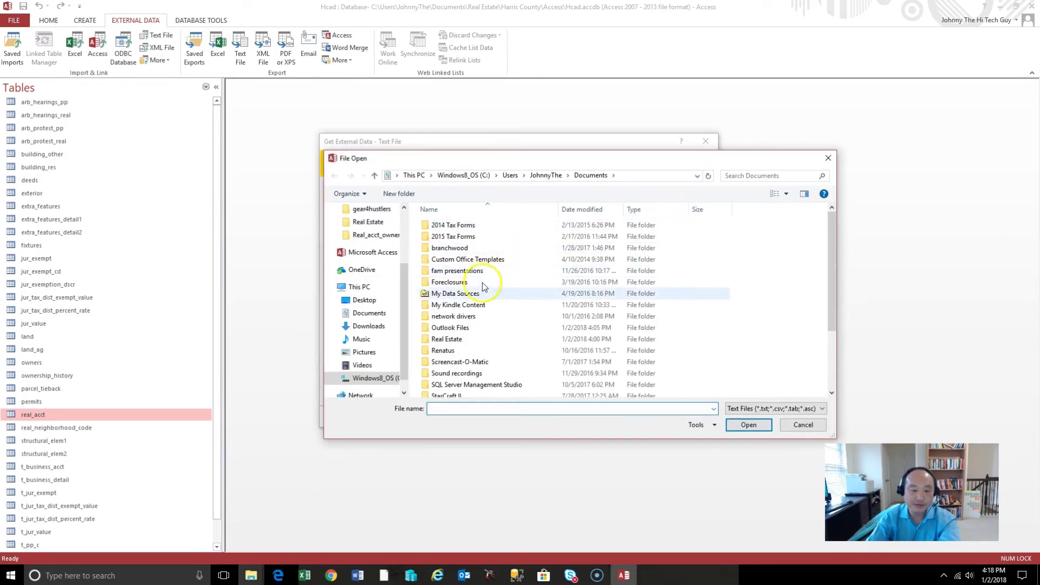
double_click(462, 339)
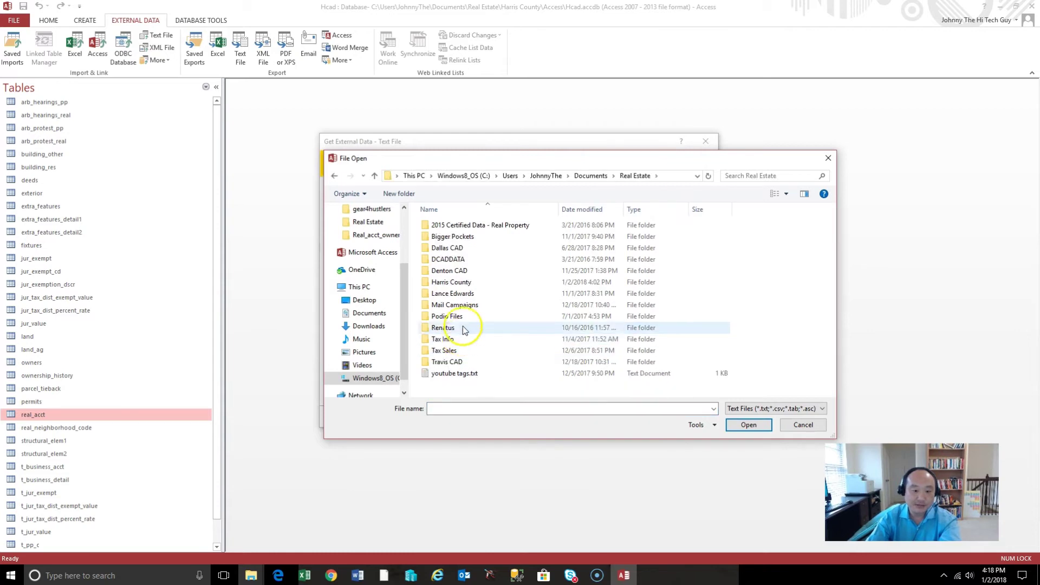
double_click(457, 282)
double_click(456, 235)
double_click(452, 270)
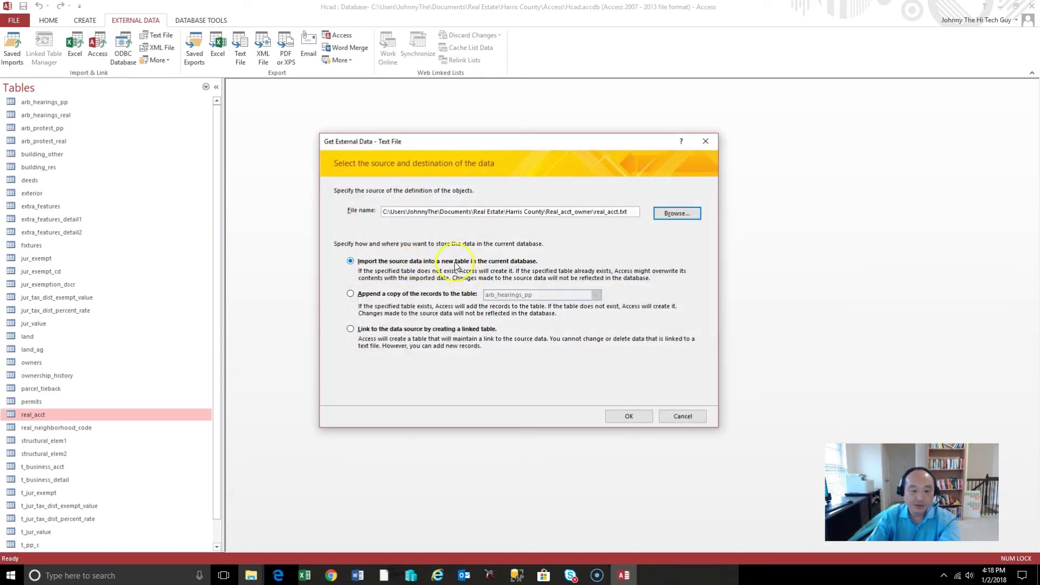
- Set the import to append its records to the existing real_acct table and confirm
left_click(352, 296)
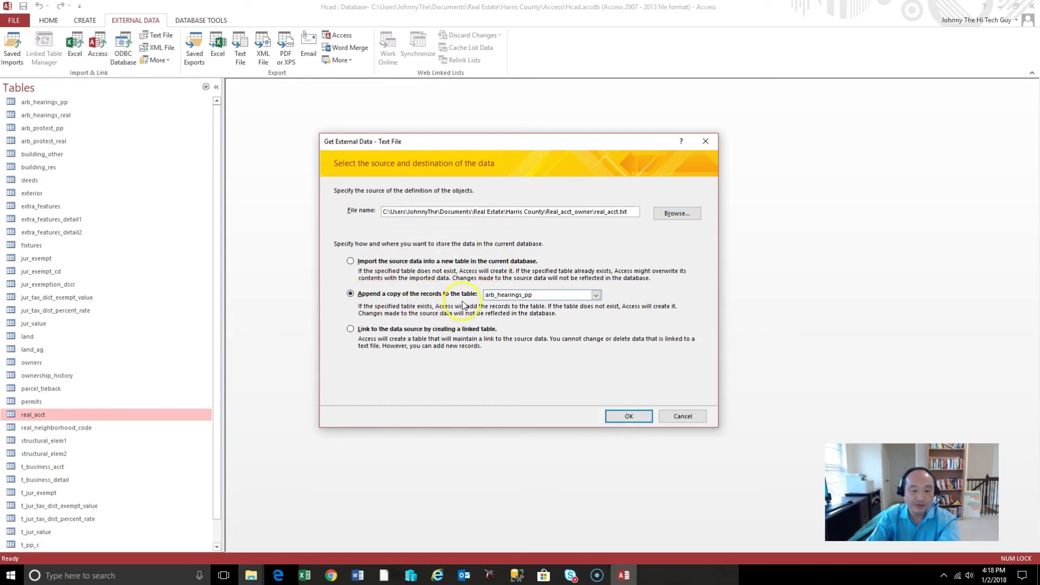
left_click(595, 295)
left_click_drag(595, 318, 592, 342)
left_click(494, 341)
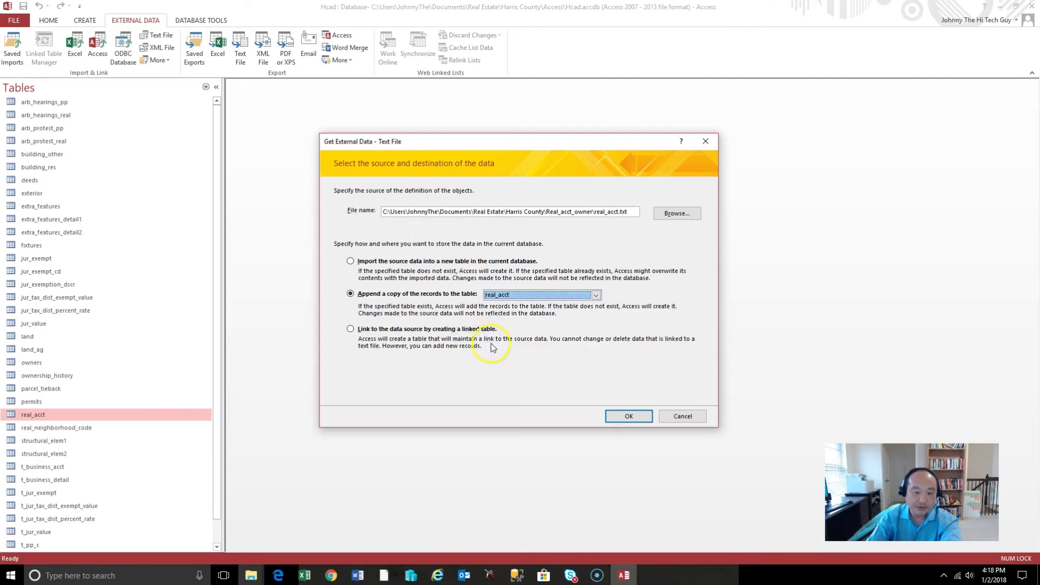
left_click(627, 417)
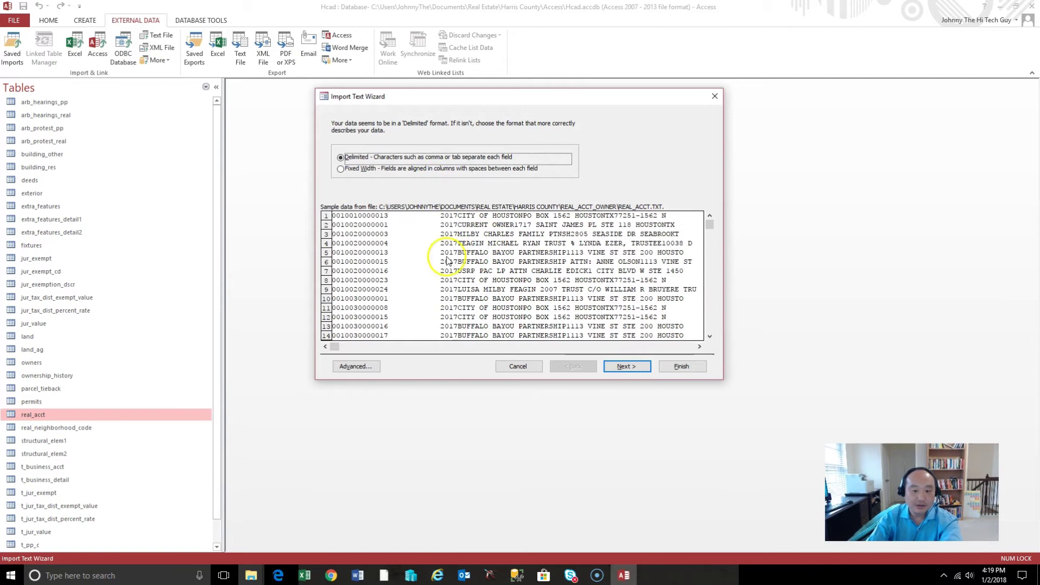
- Import real_acct.txt as delimited data with the Tab separator and finish the wizard
mouse_move(337, 348)
left_mouse_down()
mouse_move(554, 346)
mouse_move(623, 359)
mouse_move(708, 351)
mouse_move(325, 348)
left_mouse_up()
left_click(625, 366)
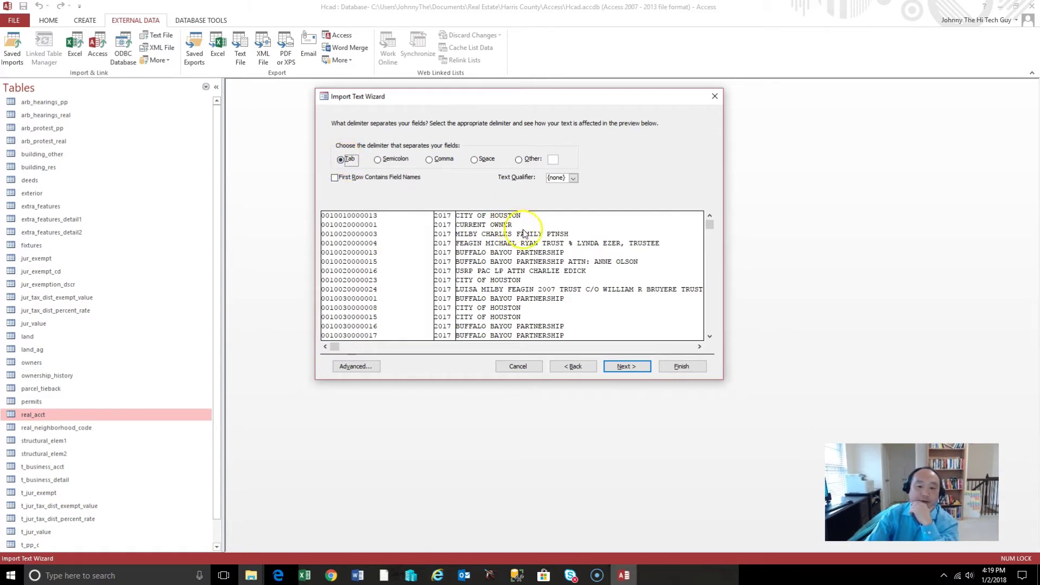
left_click_drag(337, 347, 561, 338)
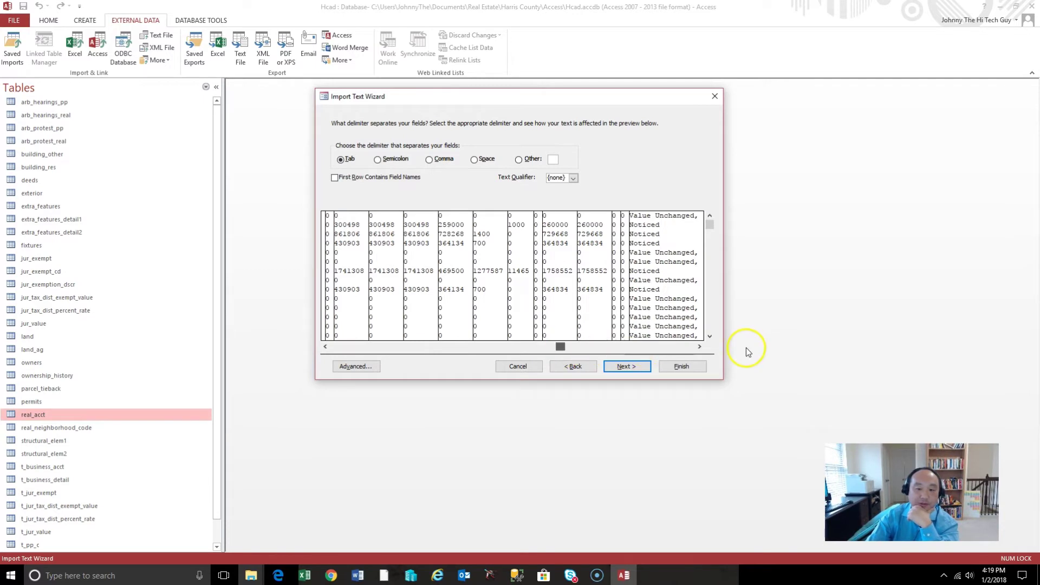
left_click_drag(560, 346, 309, 351)
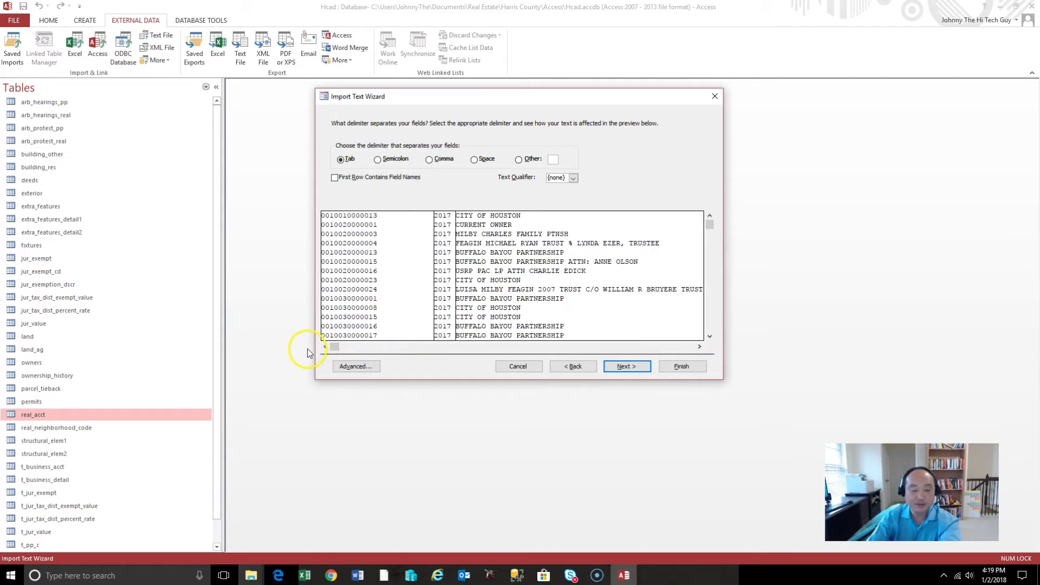
left_click(626, 366)
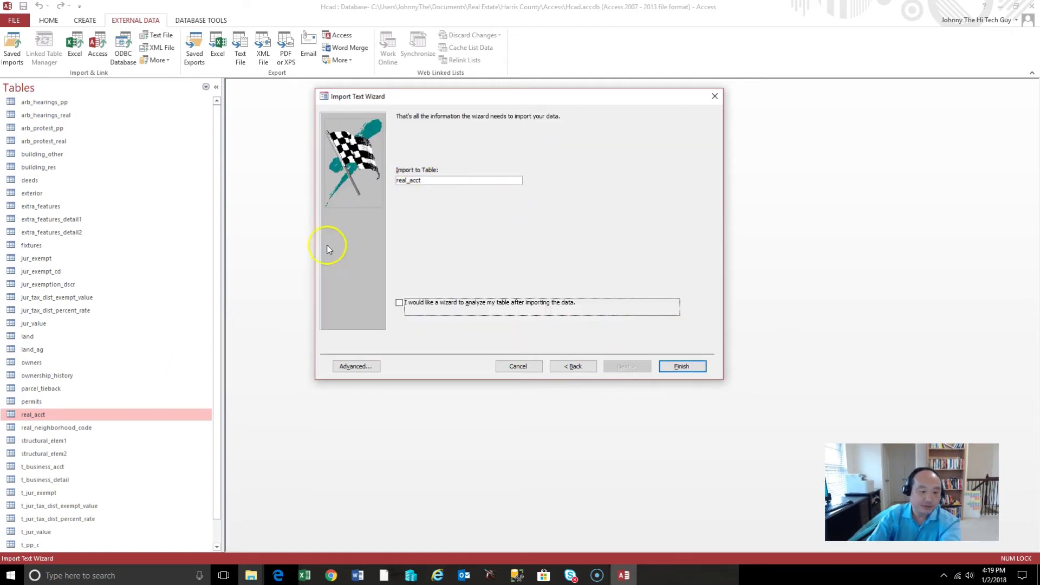
left_click(674, 368)
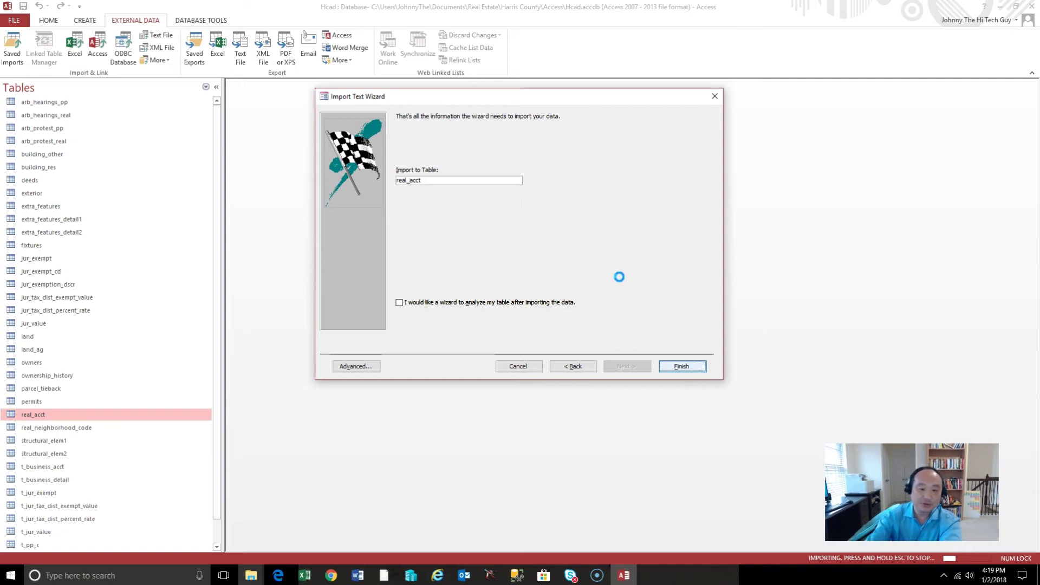
- Look over the Real_acct_owner folder's text files, then go back to Access until the import finishes
mouse_move(250, 578)
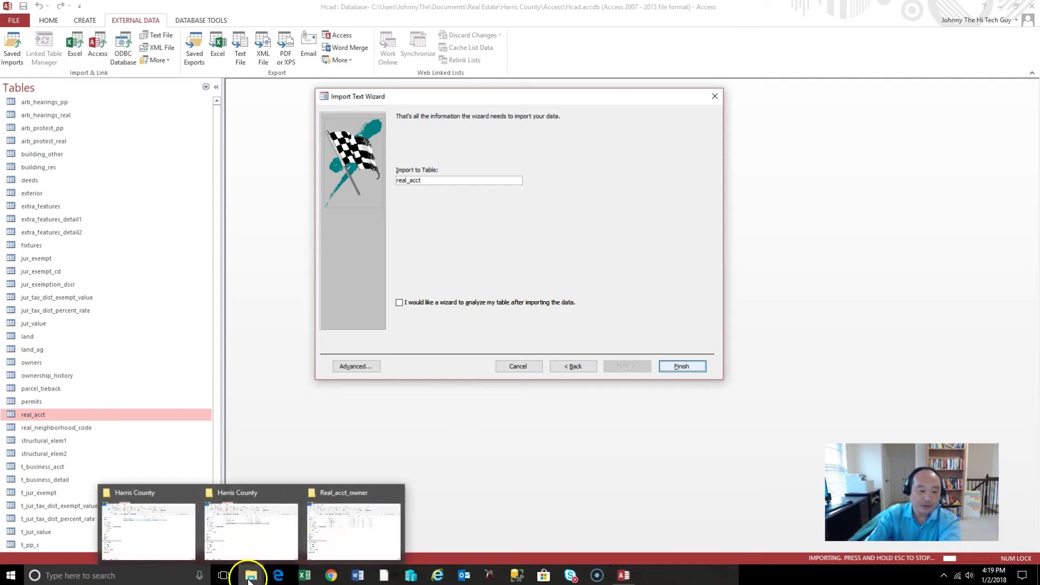
left_click(369, 520)
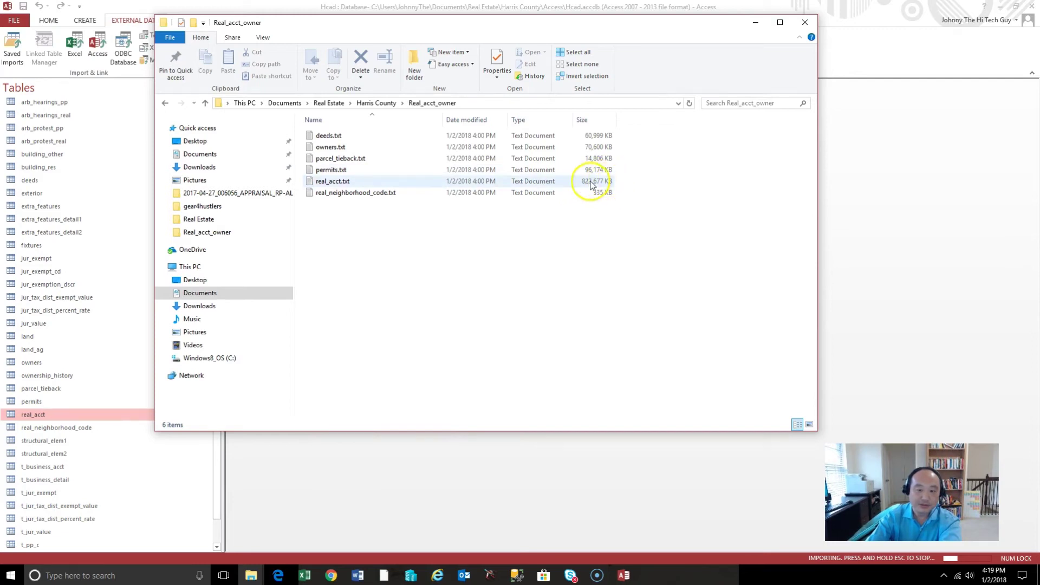
left_click(896, 258)
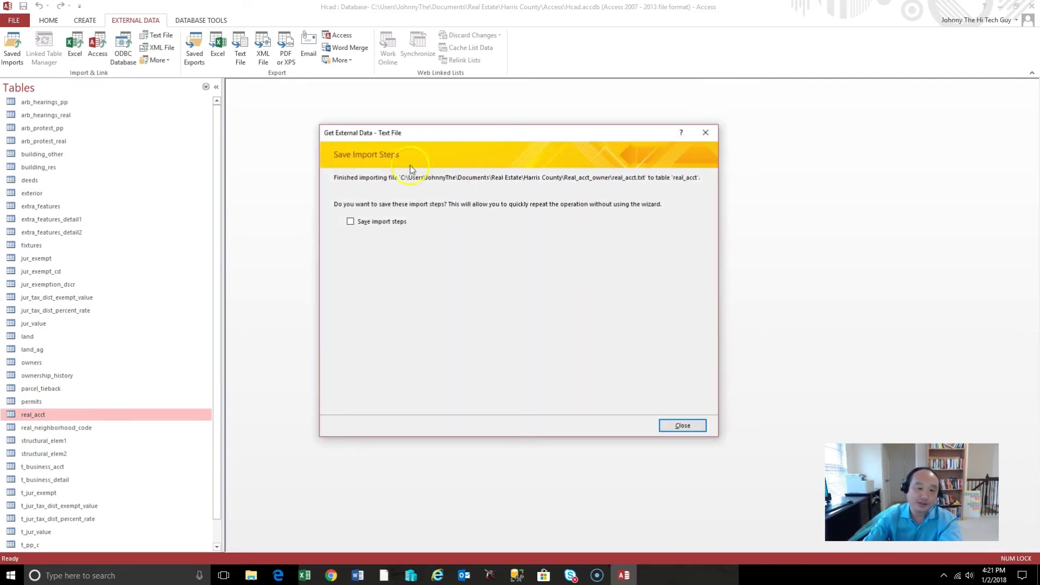
- Save the import steps under the name Import-real_acct
left_click(351, 222)
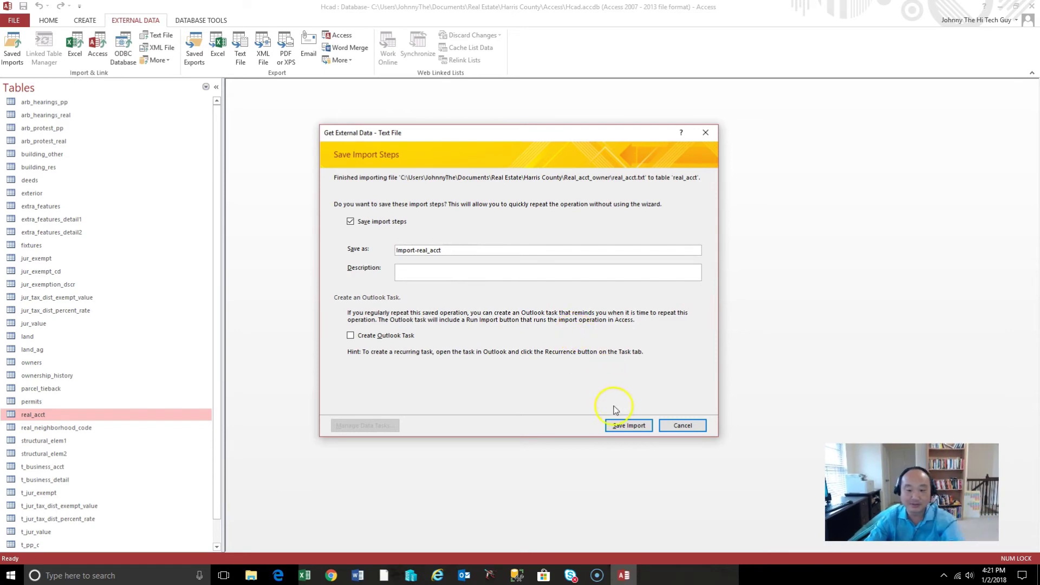
left_click(626, 427)
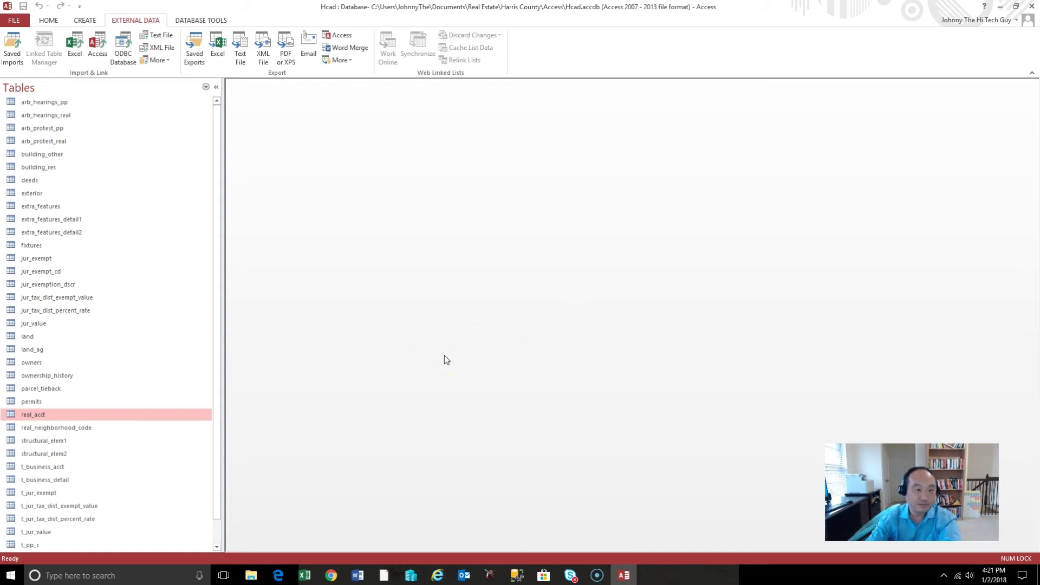
- Open the real_acct table from the Tables pane
left_click(530, 363)
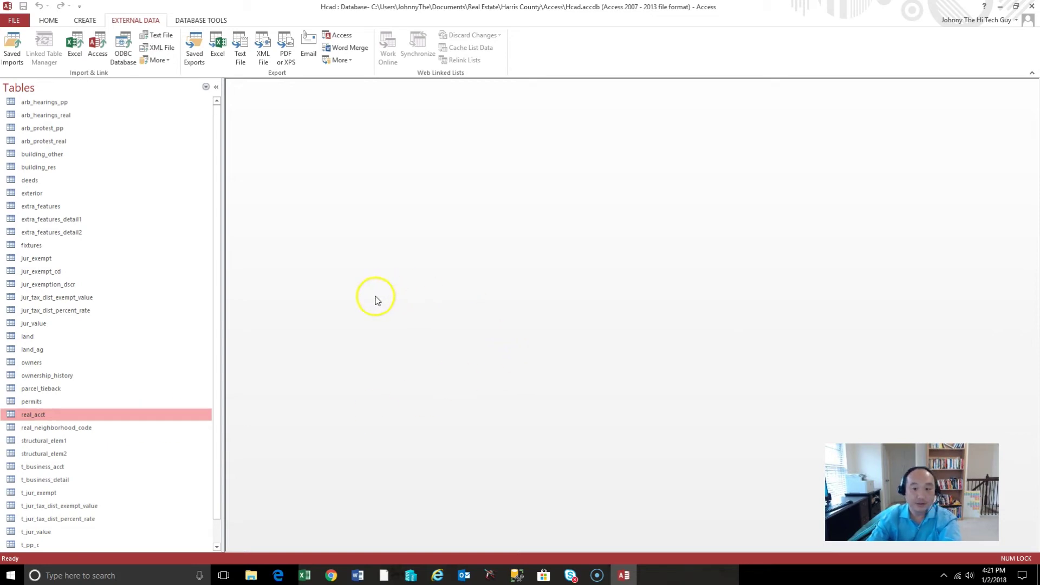
left_click(63, 417)
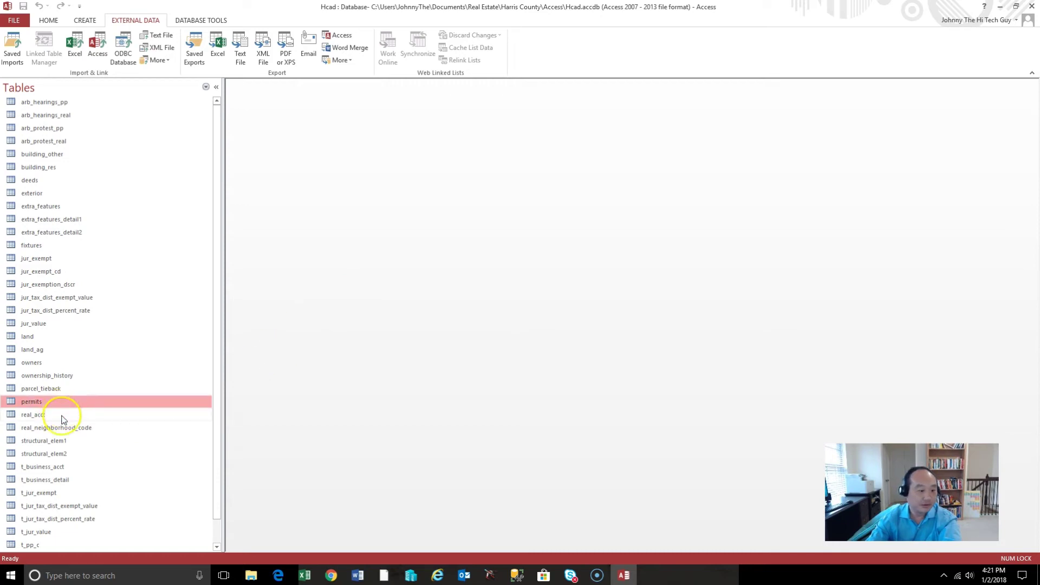
double_click(62, 417)
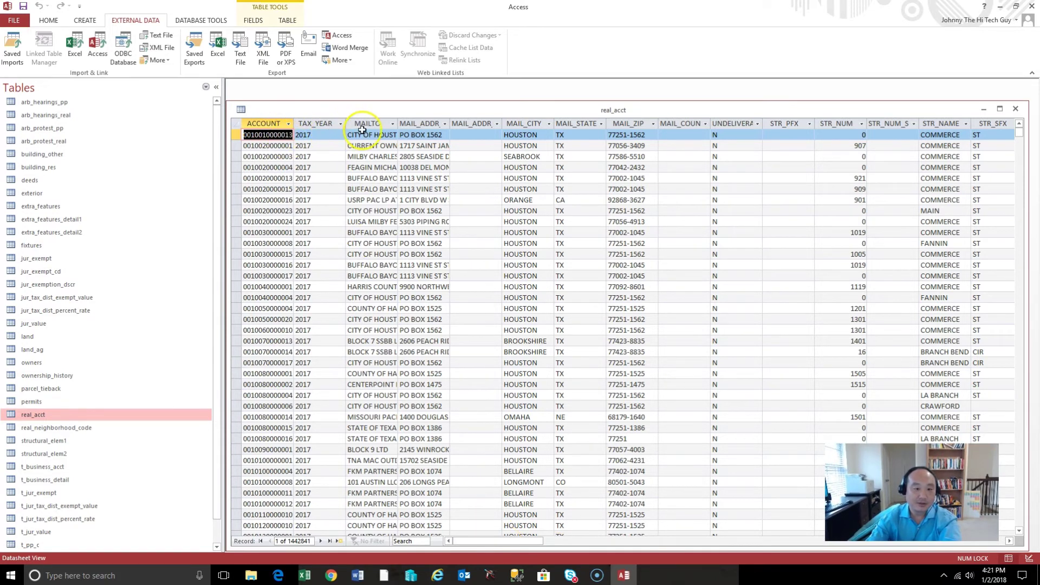
- Auto-fit the MAILTO, MAIL_ADDR_1, MAIL_ADDR_2 and MAIL_CITY columns to their contents
double_click(397, 123)
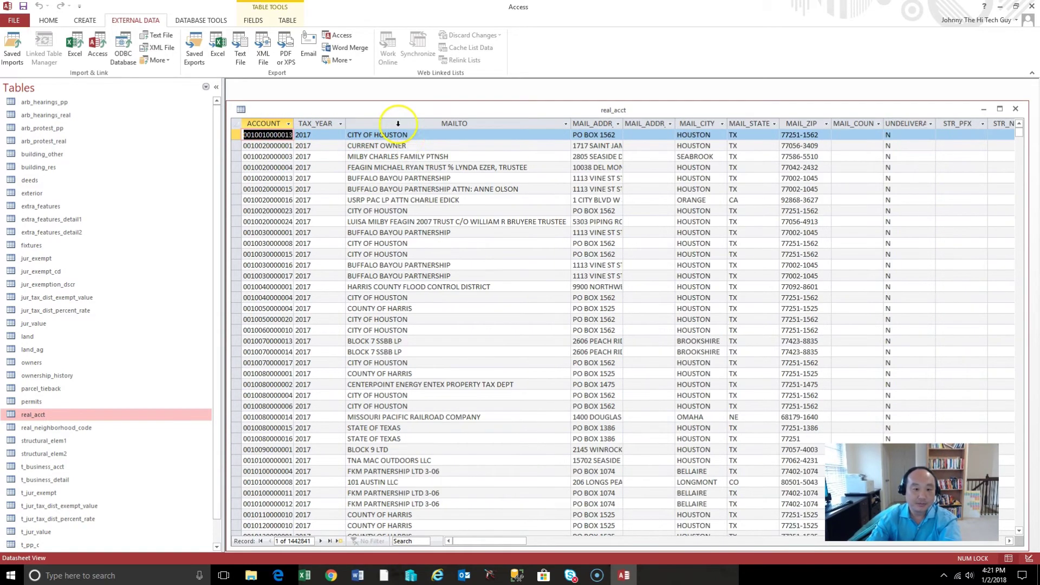
left_click_drag(409, 157, 428, 418)
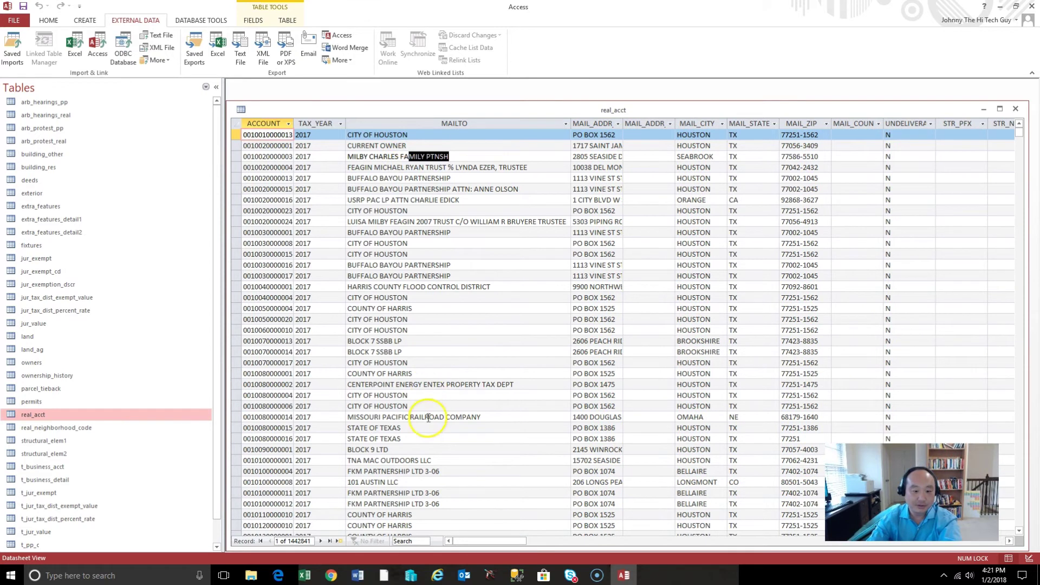
left_click(443, 275)
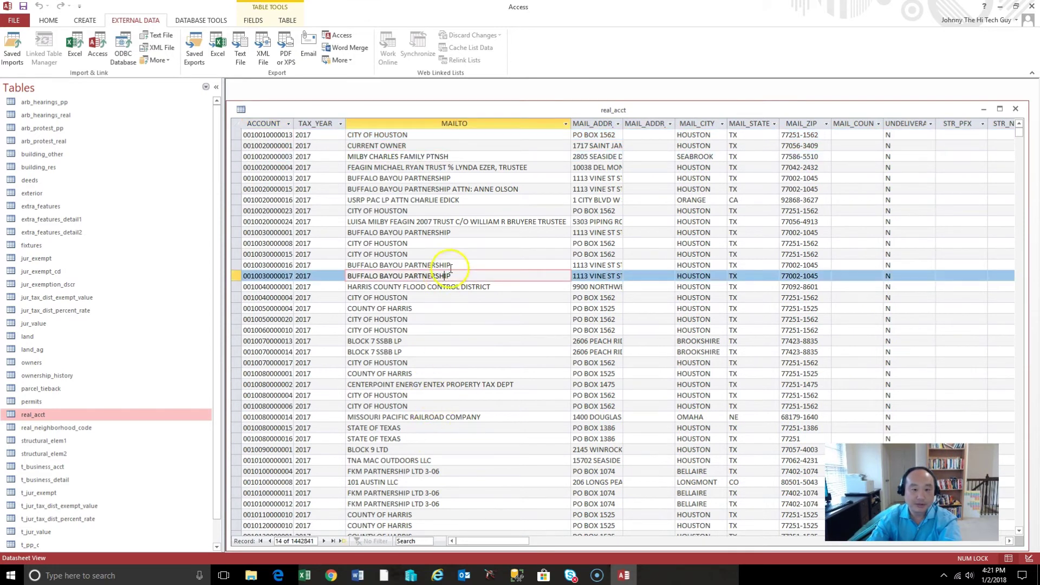
double_click(623, 124)
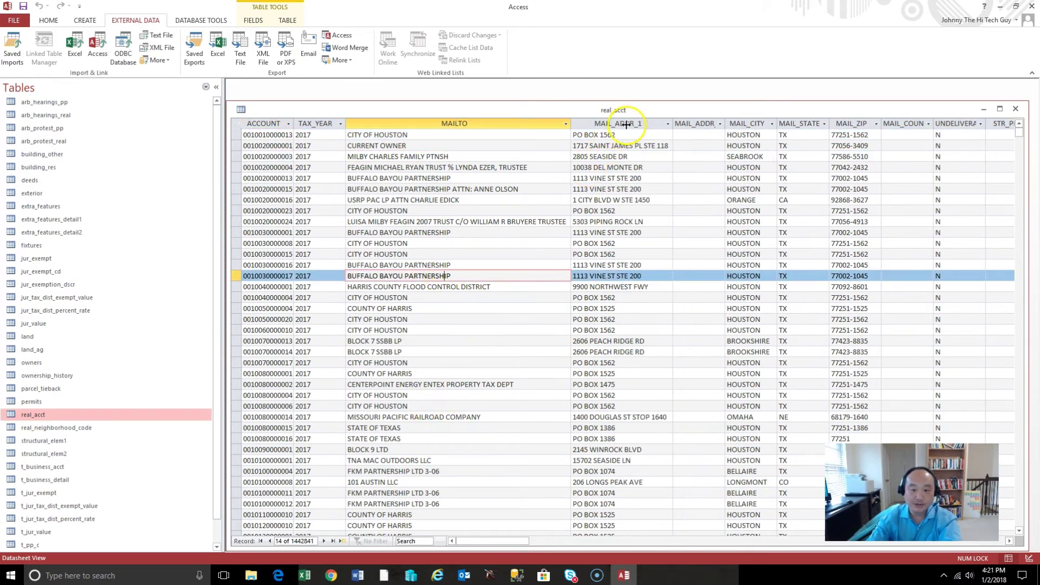
double_click(726, 125)
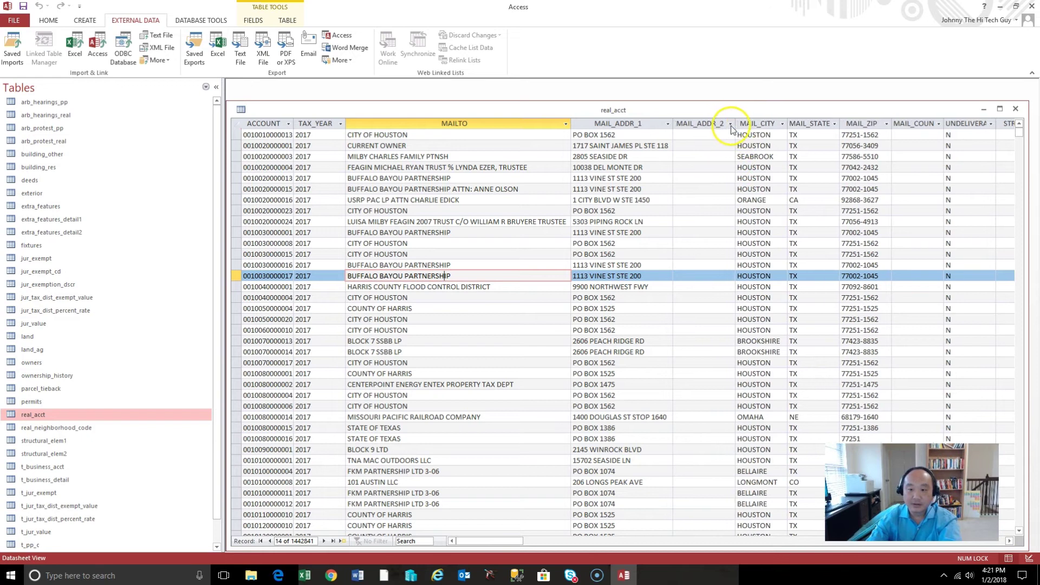
double_click(785, 124)
left_click_drag(499, 541, 506, 540)
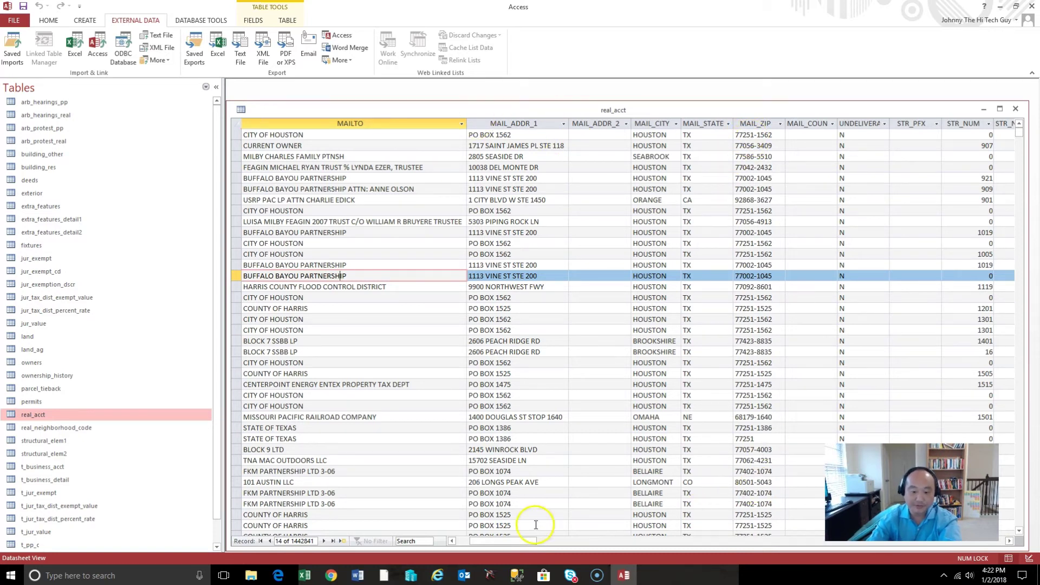
- Auto-fit the SITE_ADDR_1 column to show full site addresses, then scroll back left
mouse_move(512, 541)
left_mouse_down()
mouse_move(538, 544)
mouse_move(528, 544)
left_mouse_up()
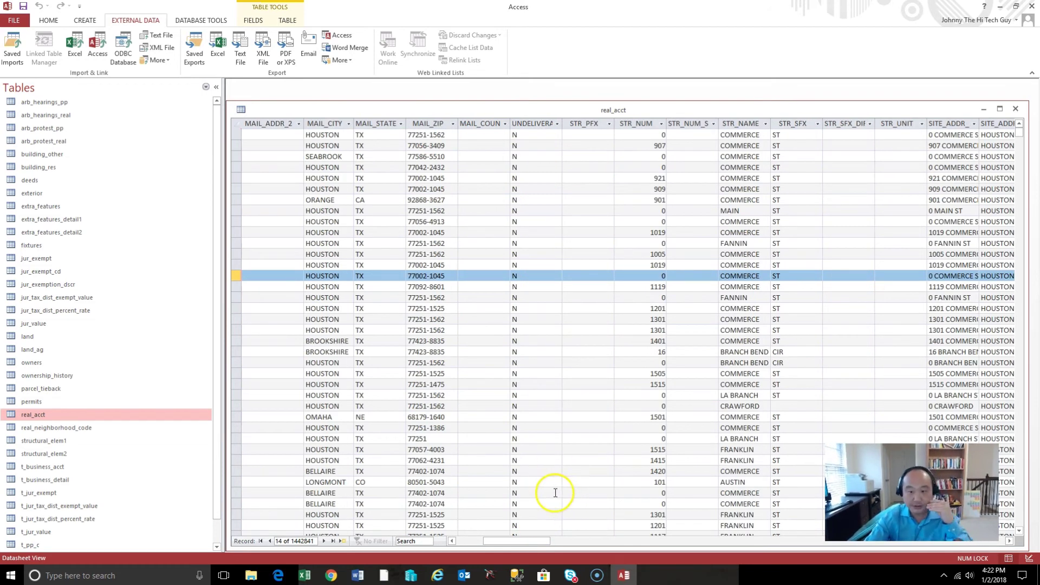
left_click_drag(516, 545, 554, 544)
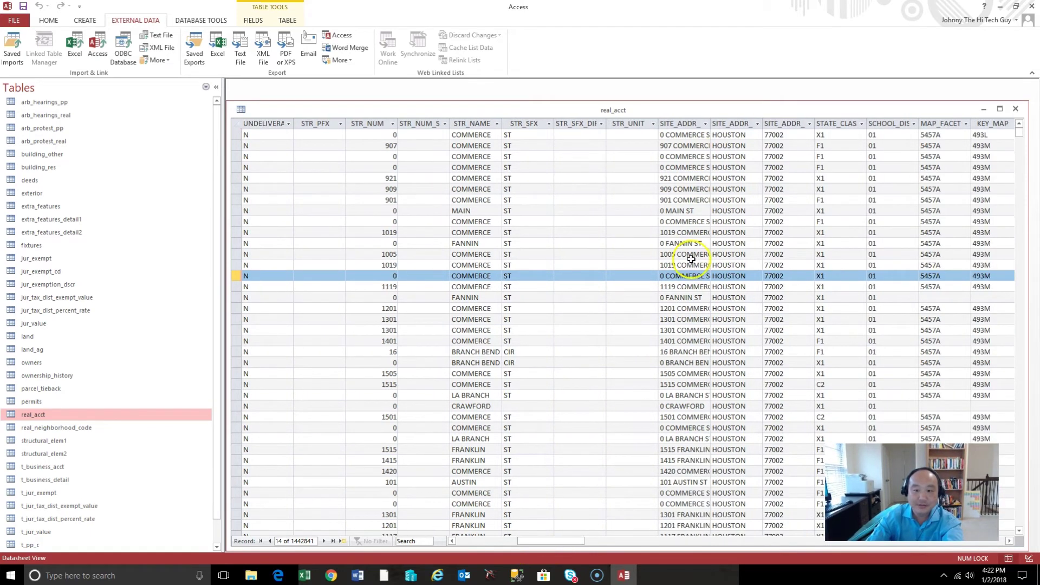
left_click(680, 134)
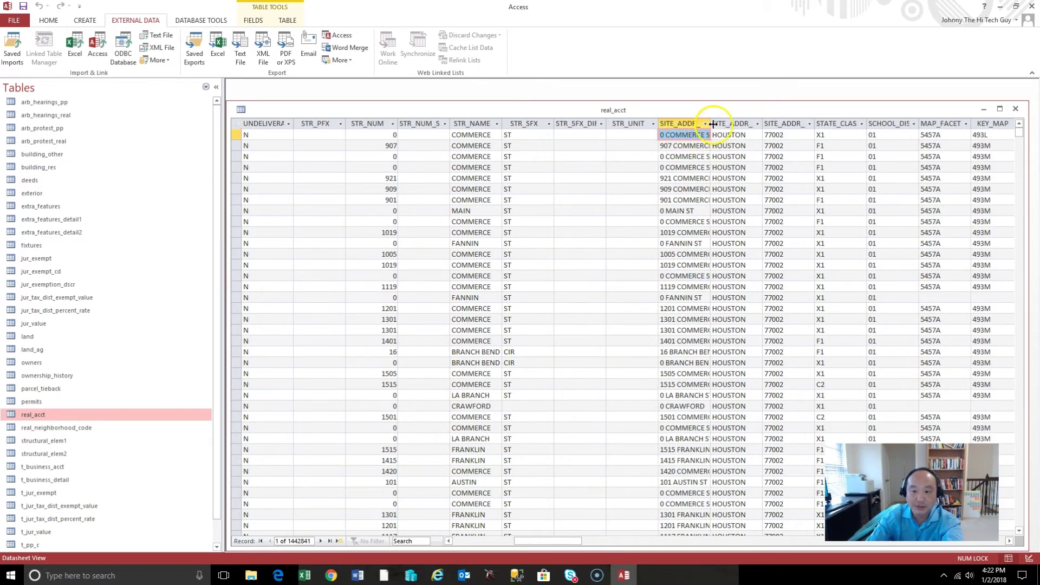
double_click(710, 123)
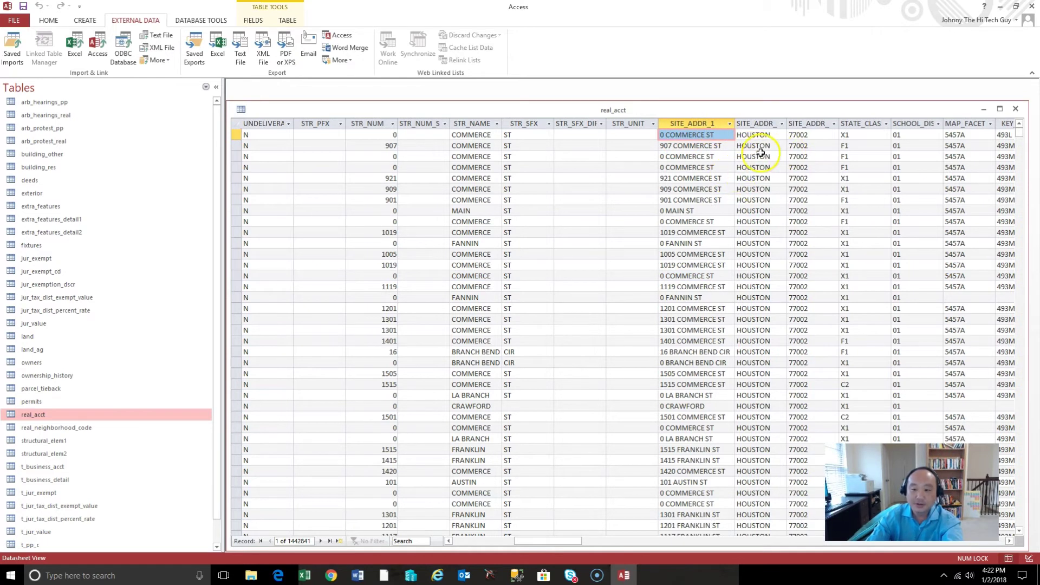
left_click_drag(756, 146, 756, 260)
left_click(753, 276)
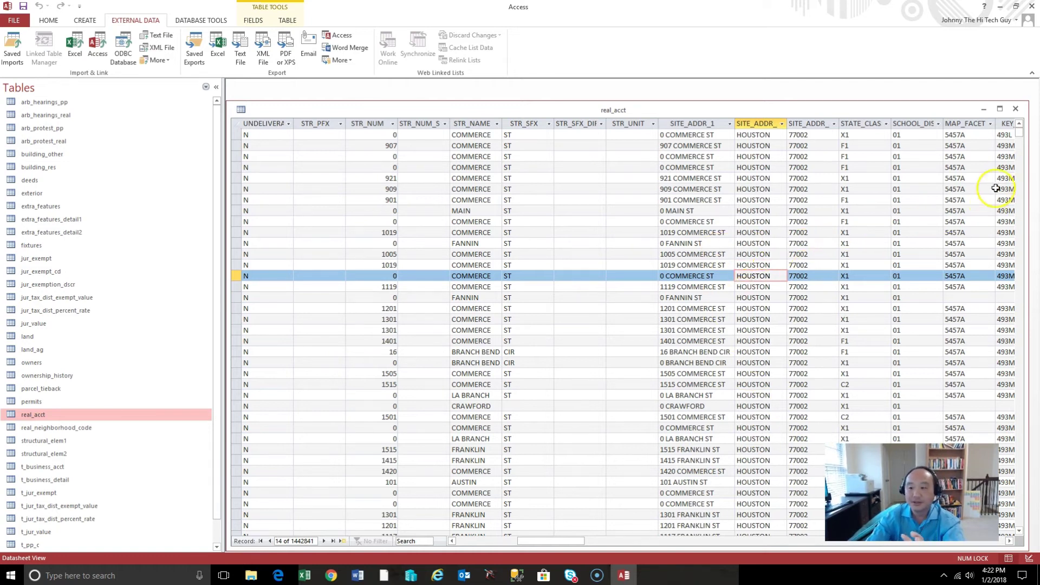
left_click_drag(1021, 139, 1006, 106)
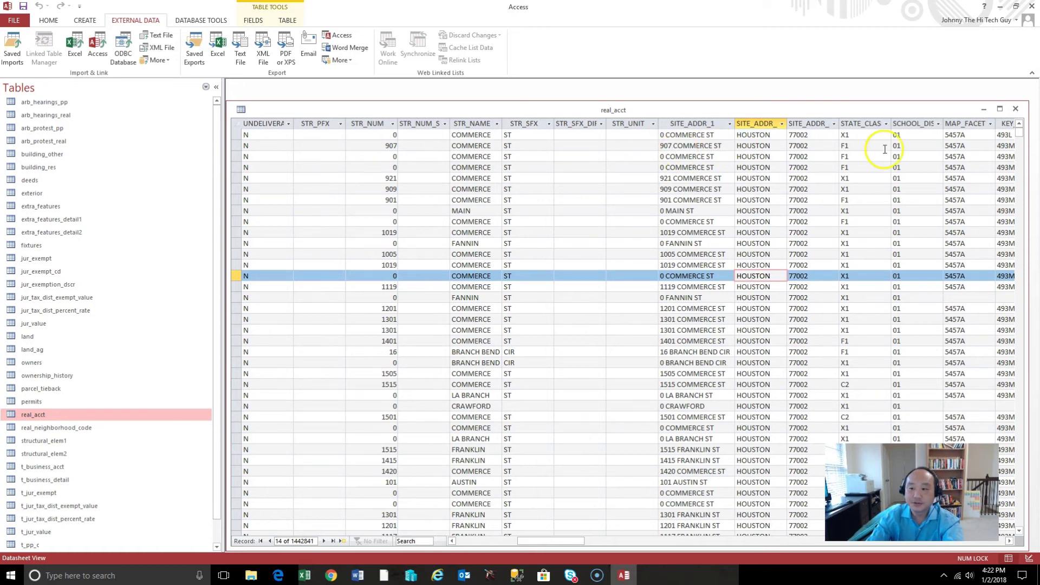
left_click_drag(558, 542, 490, 547)
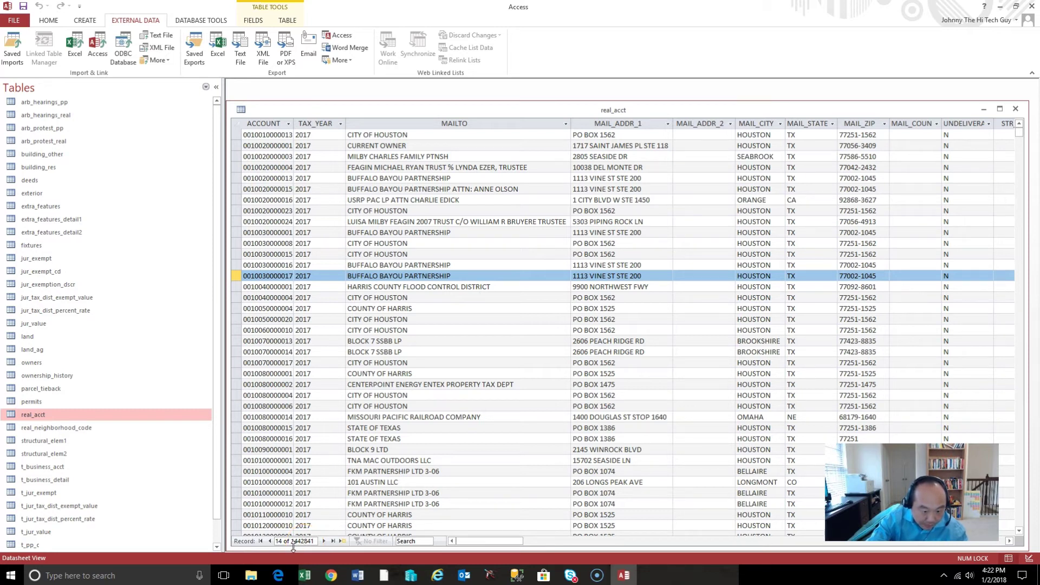
- Select the MAIL_STATE column and bring up its filter value list
left_click(304, 548)
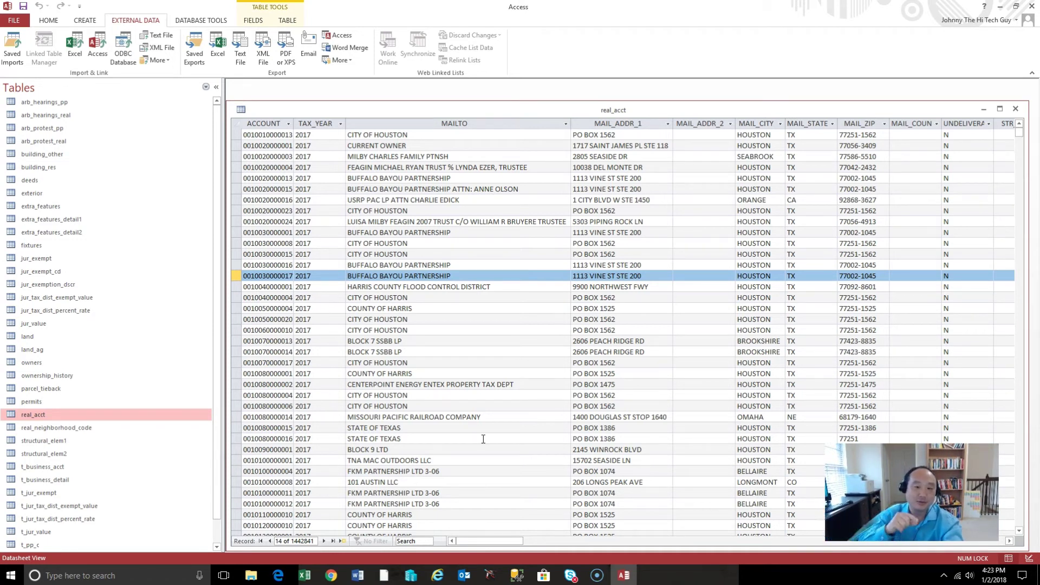
left_click(834, 127)
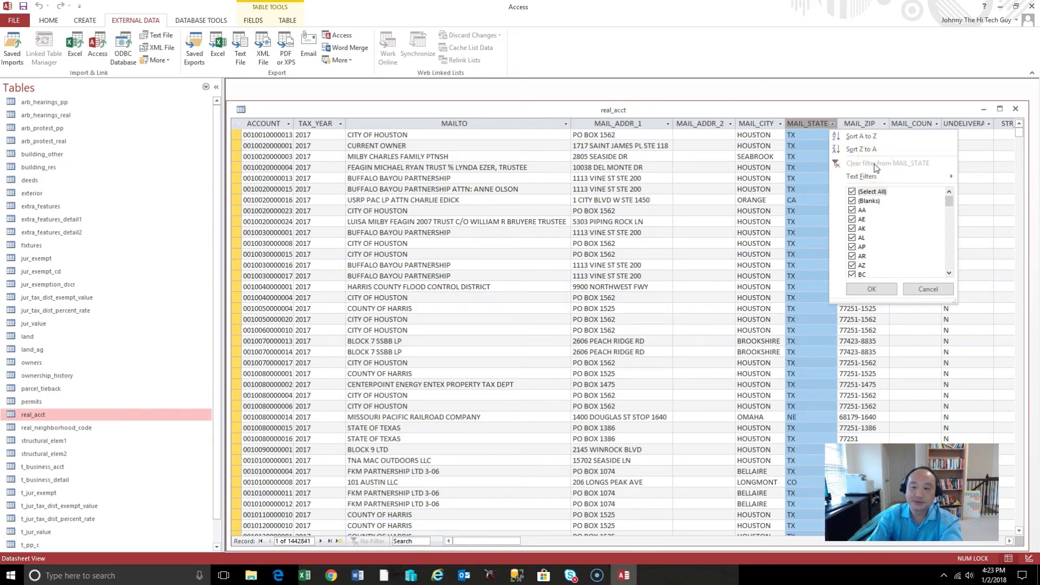
- Filter MAIL_STATE to exclude (Blanks) and TX, leaving 44,851 out-of-state records
left_click(873, 174)
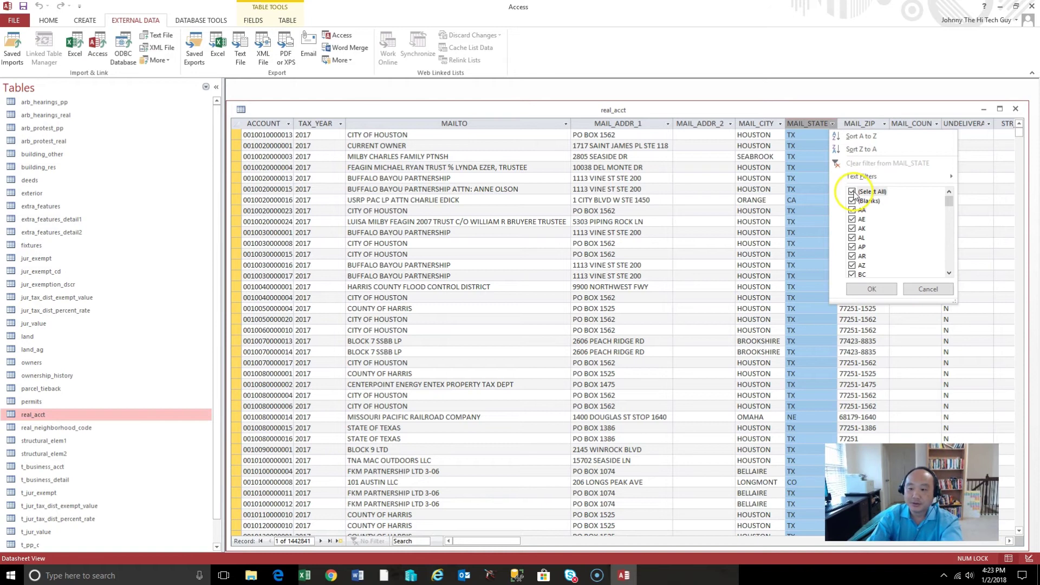
left_click(865, 192)
left_click(865, 192)
left_click(866, 201)
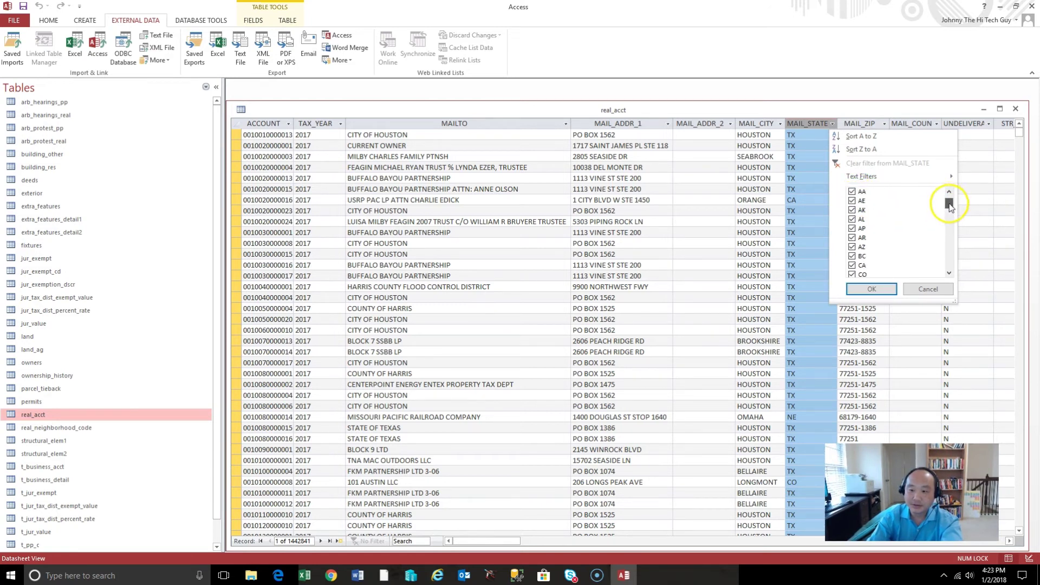
left_click_drag(950, 205, 945, 257)
left_click(871, 289)
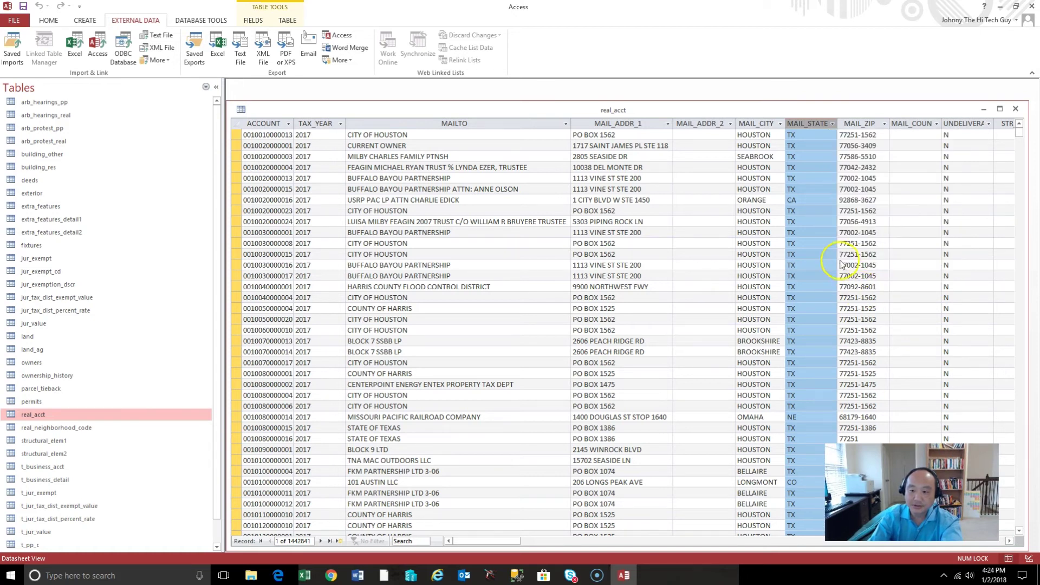
left_click(801, 195)
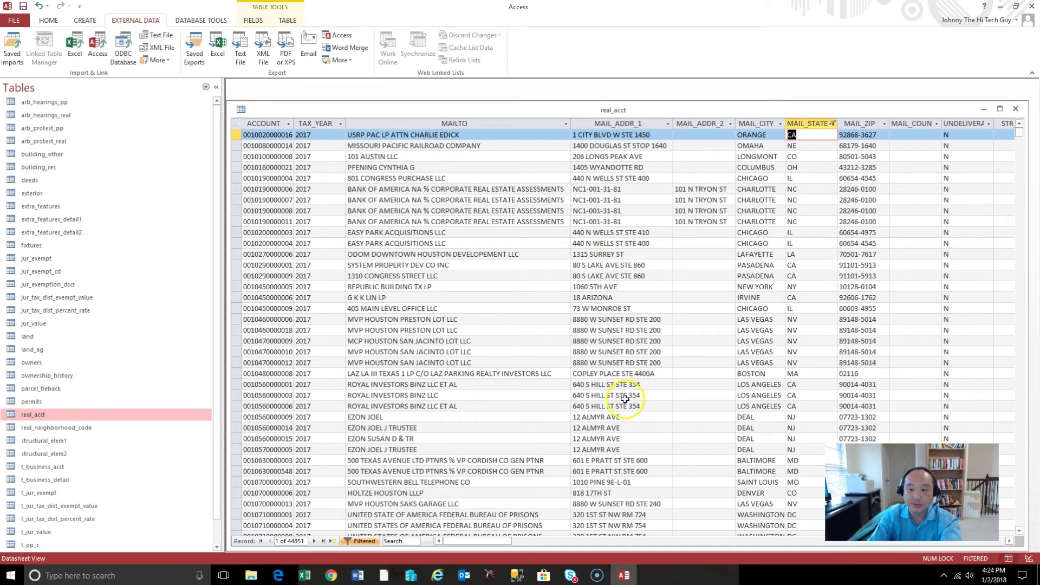
left_click(331, 574)
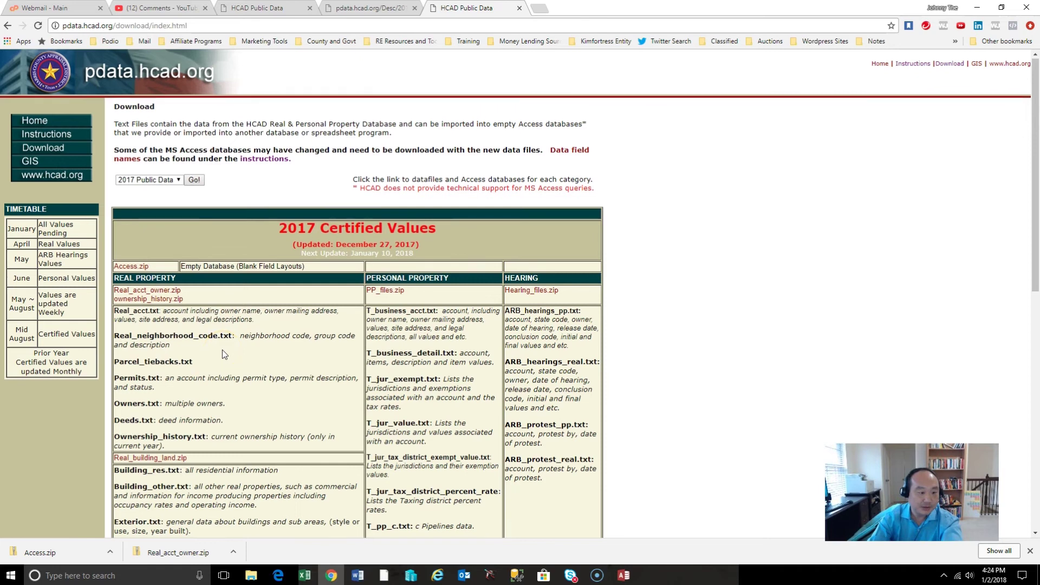
- Check HCAD's real property code descriptions: state class A1 is Single-Family residential
scroll(224, 353, "down", 9)
left_click(166, 504)
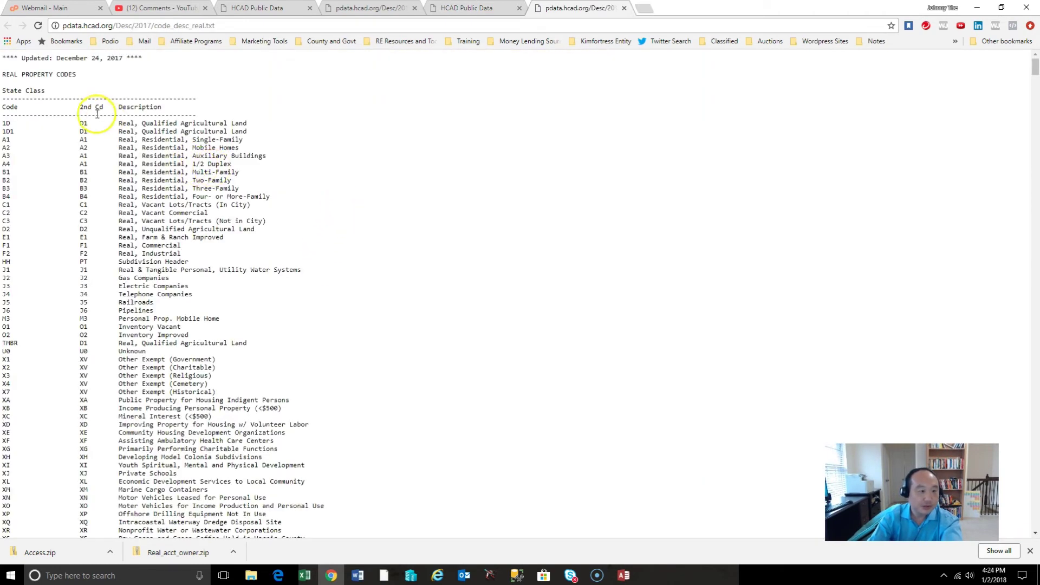
left_click_drag(46, 90, 1, 90)
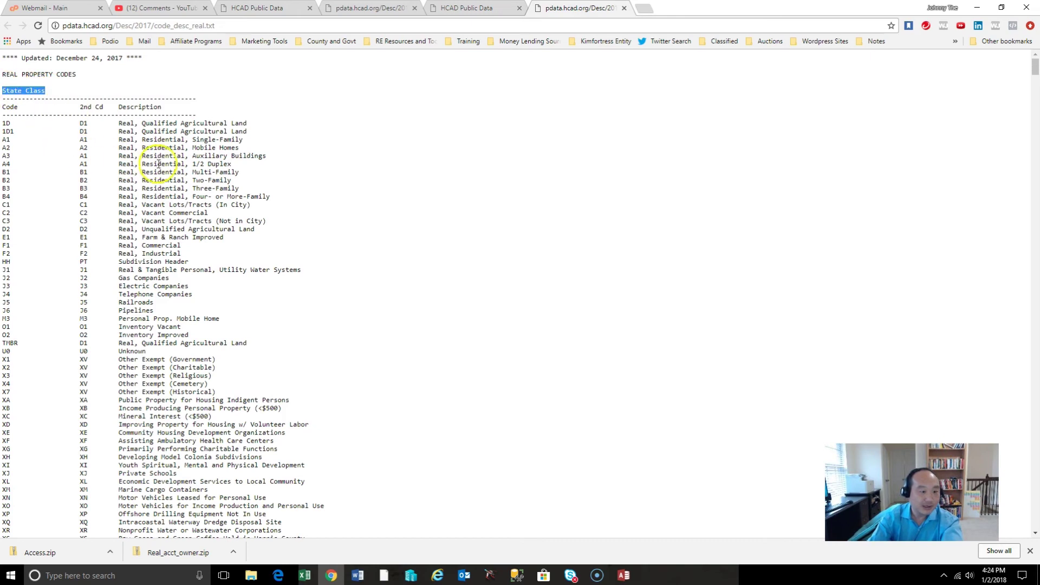
left_click_drag(244, 139, 18, 107)
double_click(6, 139)
left_click(301, 575)
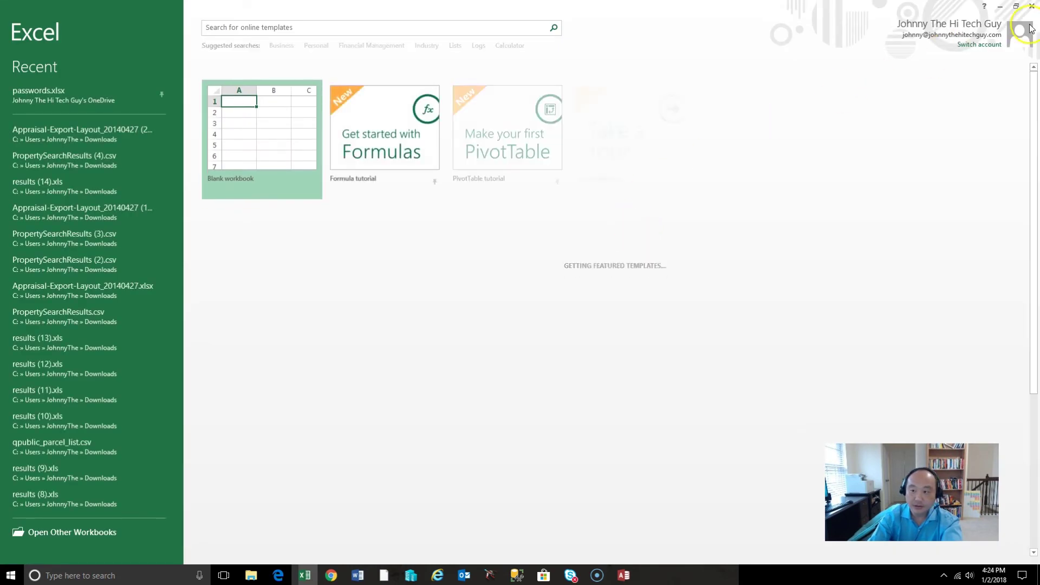
key("alt+Tab")
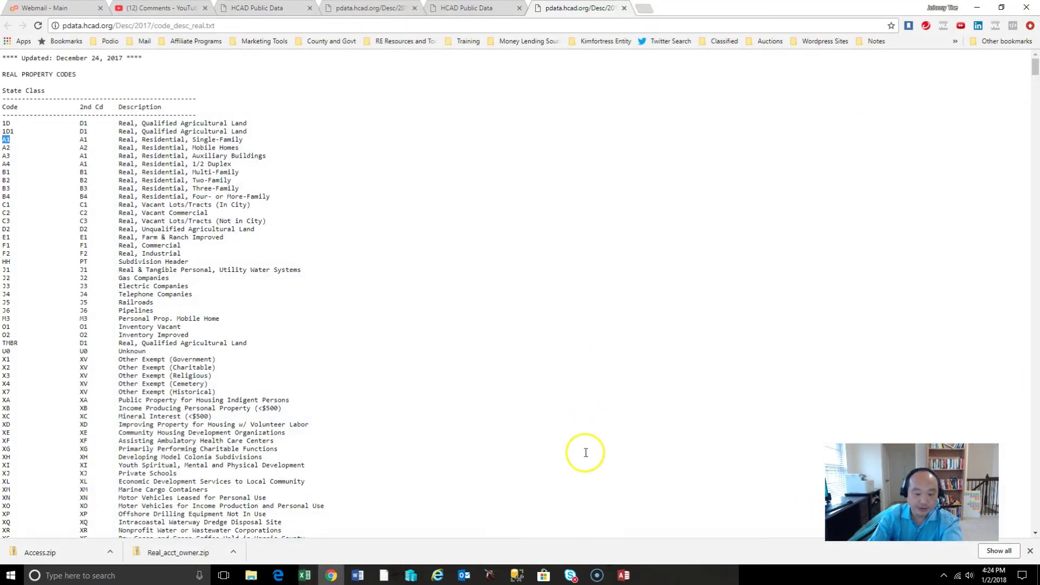
left_click(623, 575)
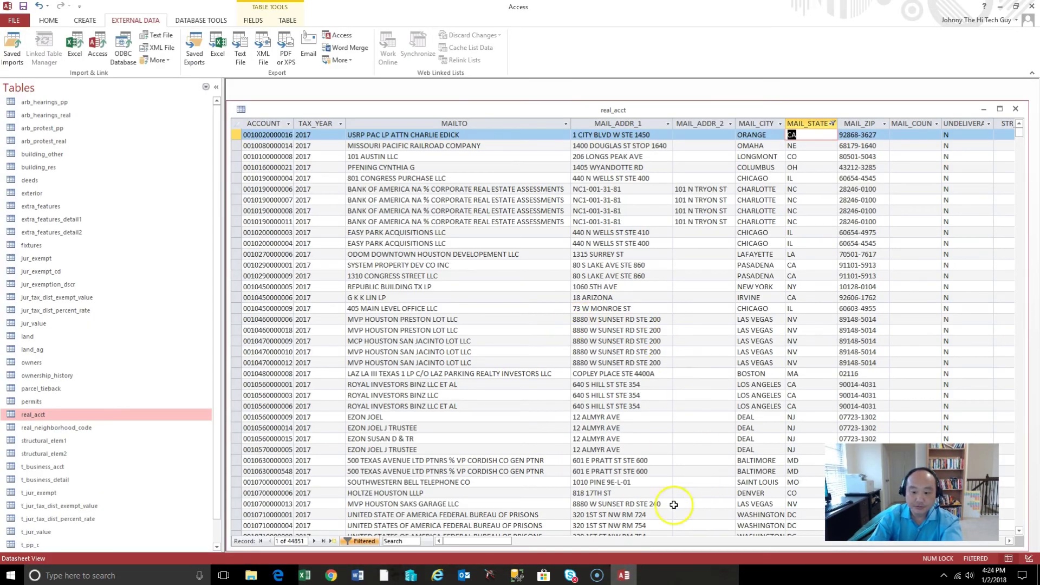
- Filter STATE_CLASS to A1 only, leaving 21,916 out-of-state single-family records
left_click_drag(475, 543, 556, 544)
double_click(735, 124)
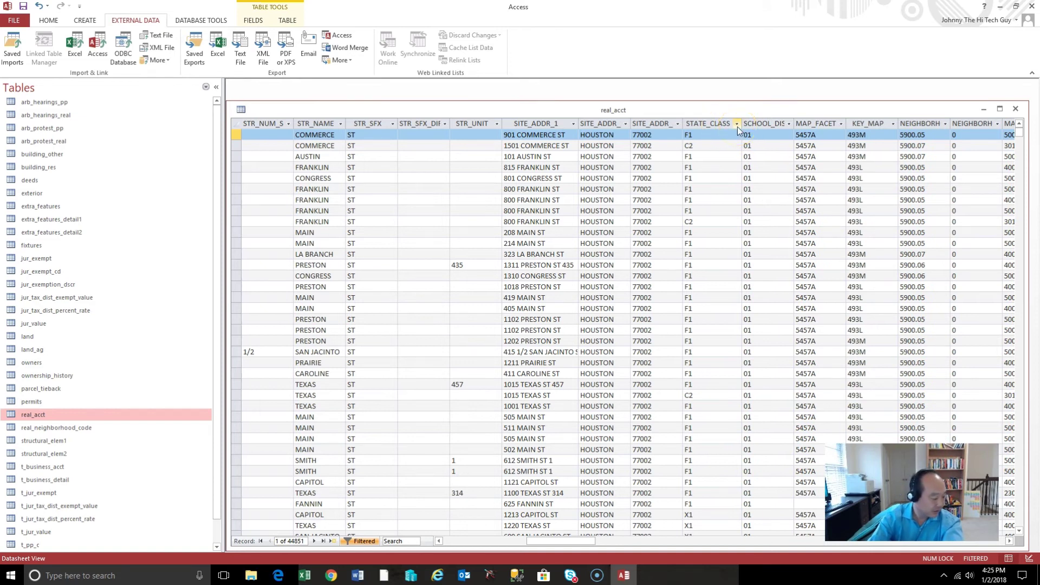
left_click(736, 127)
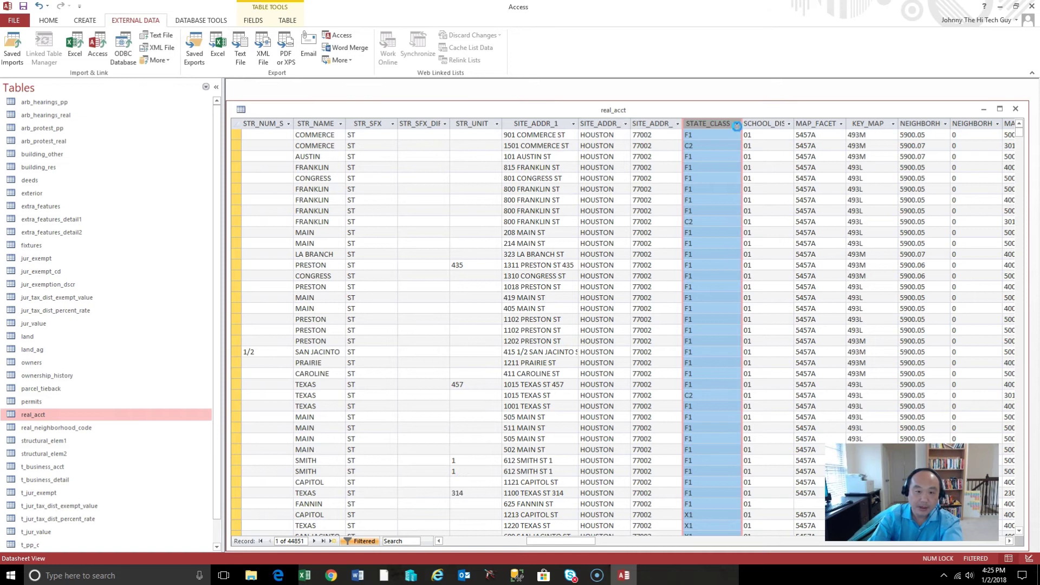
left_click(737, 125)
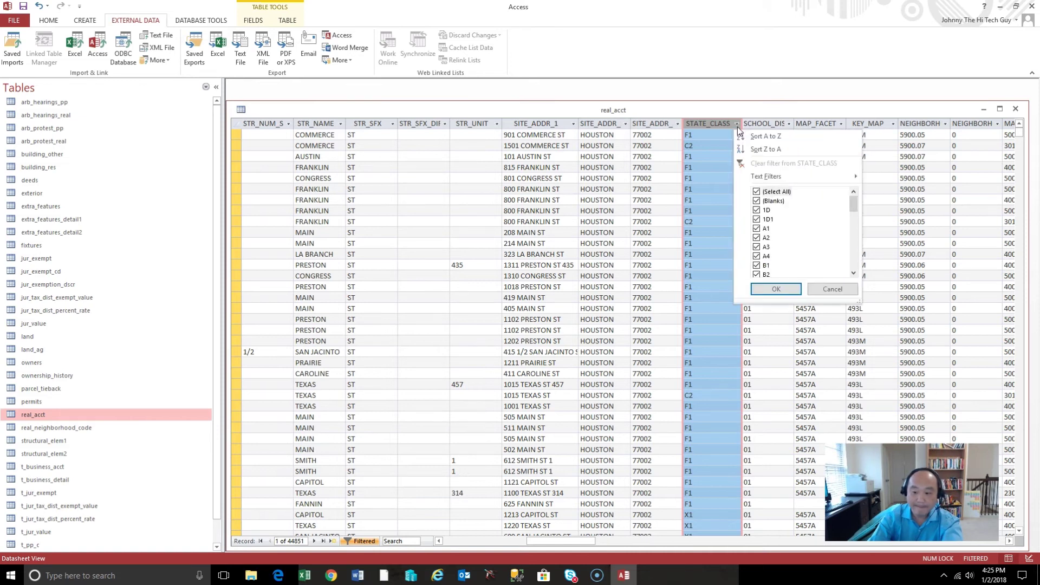
left_click(757, 191)
left_click(756, 228)
left_click(776, 289)
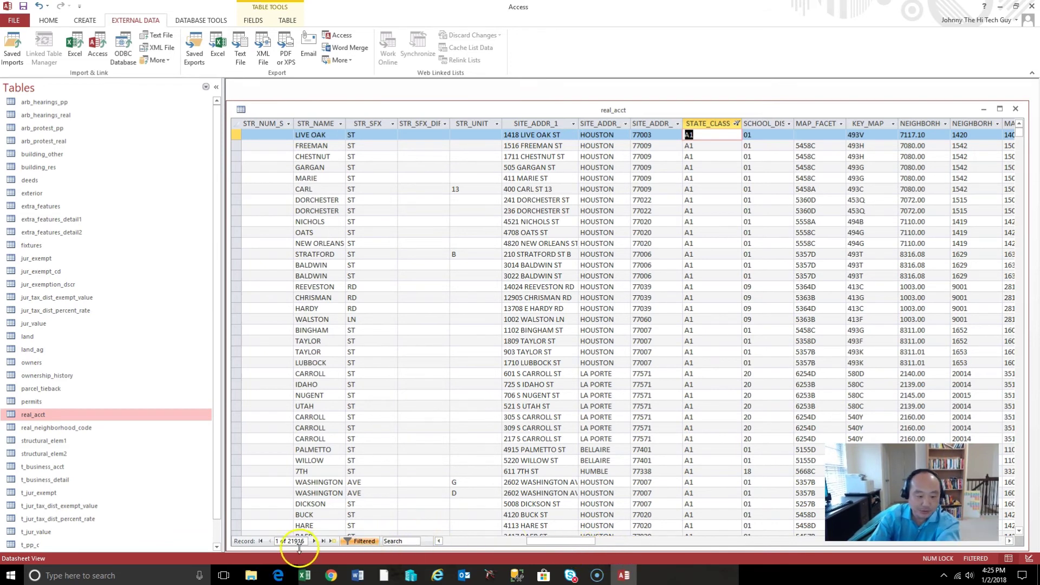
left_click_drag(549, 544, 453, 544)
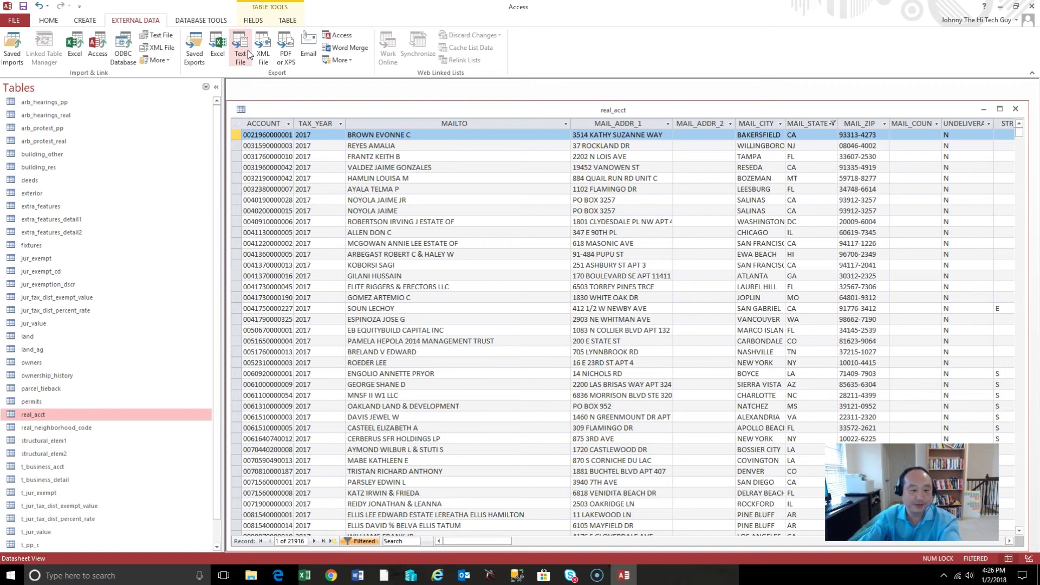
- Export the filtered real_acct table to a new Excel workbook named 'Out of state Harris County SFR'
left_click(218, 47)
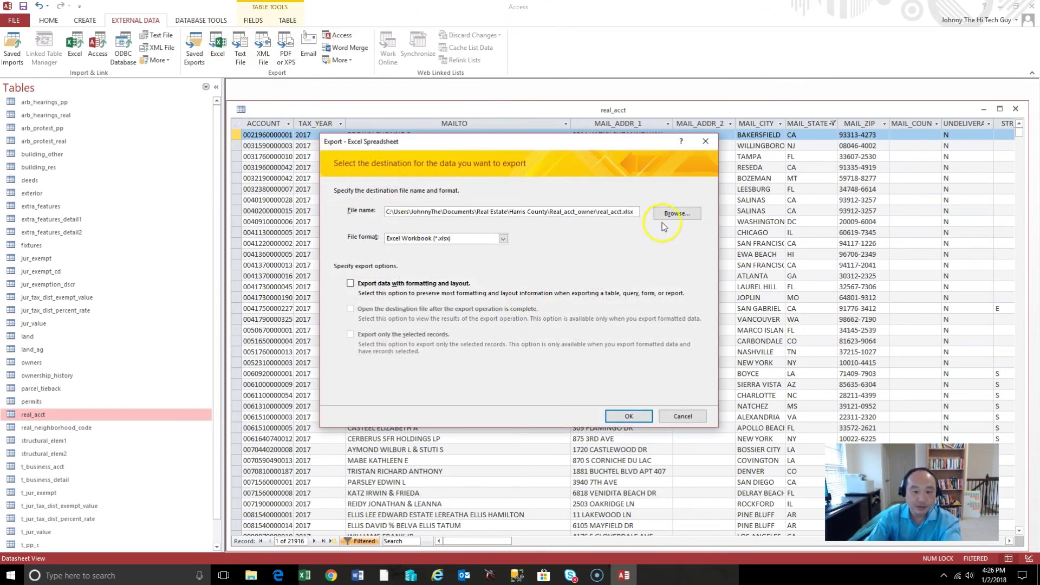
left_click(622, 213)
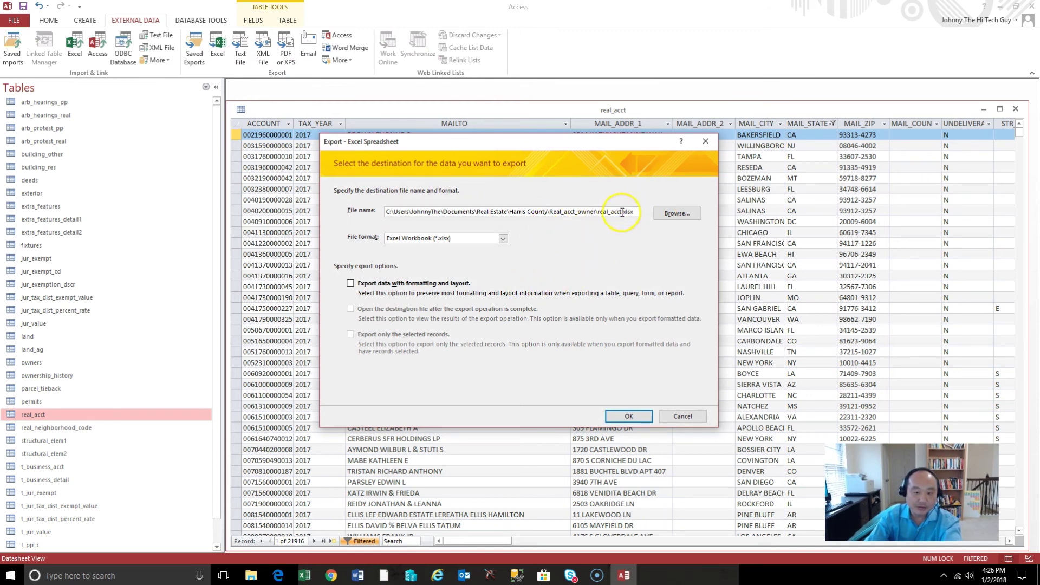
left_click_drag(622, 213, 598, 212)
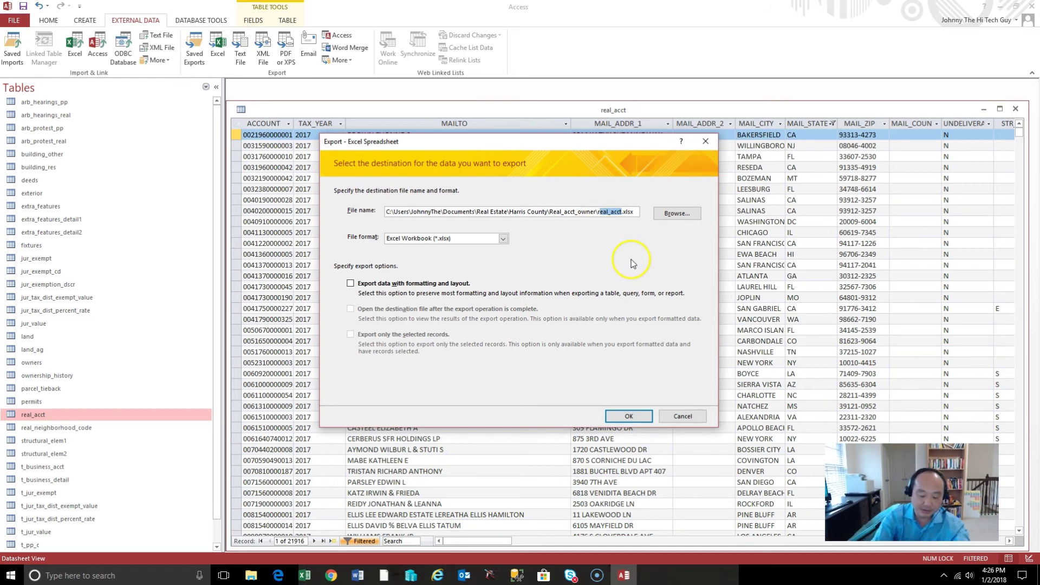
key("BackSpace")
type("Out of stat")
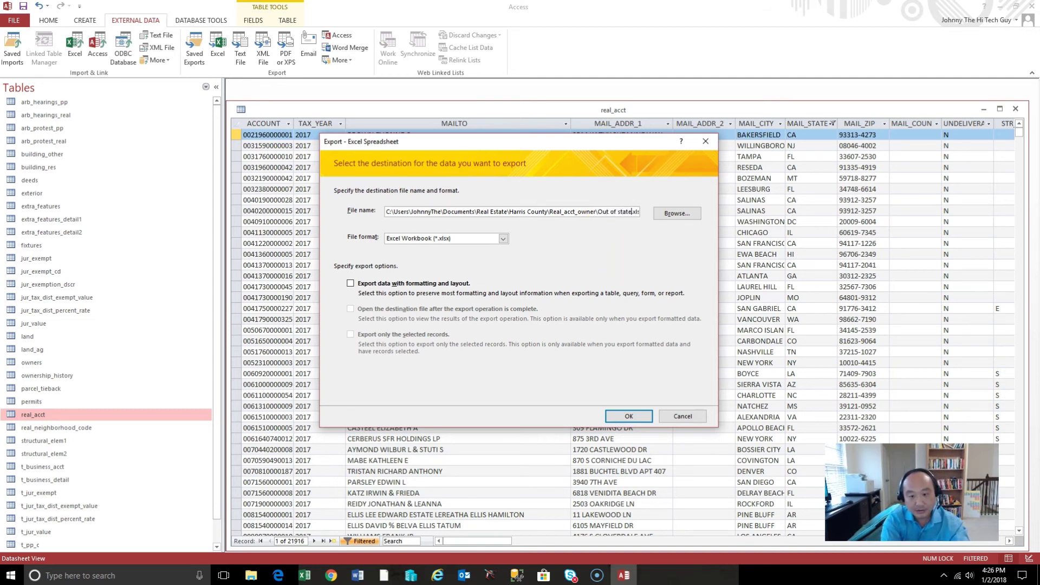
type("e Harris County SFR")
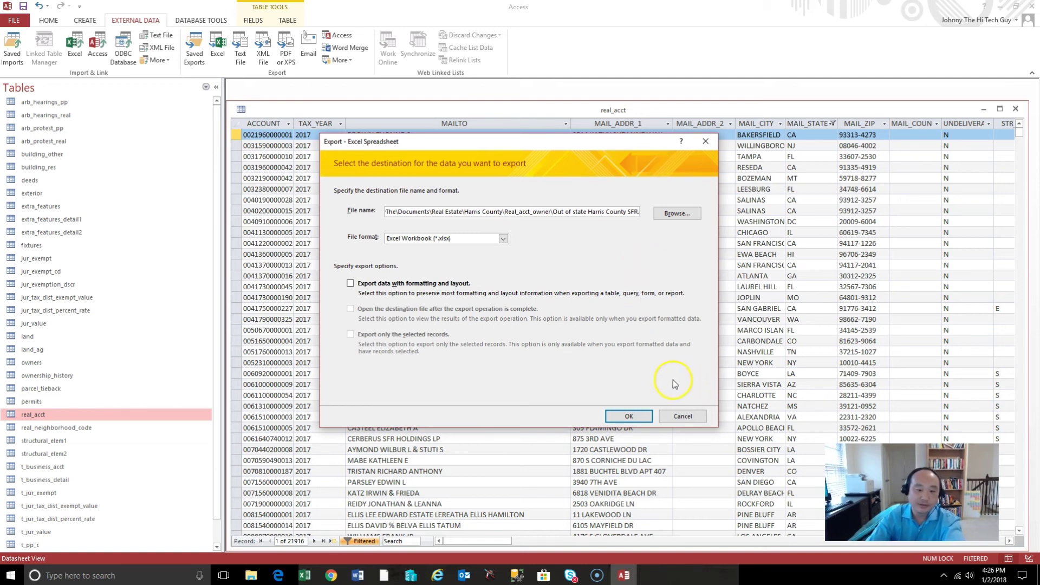
left_click(628, 416)
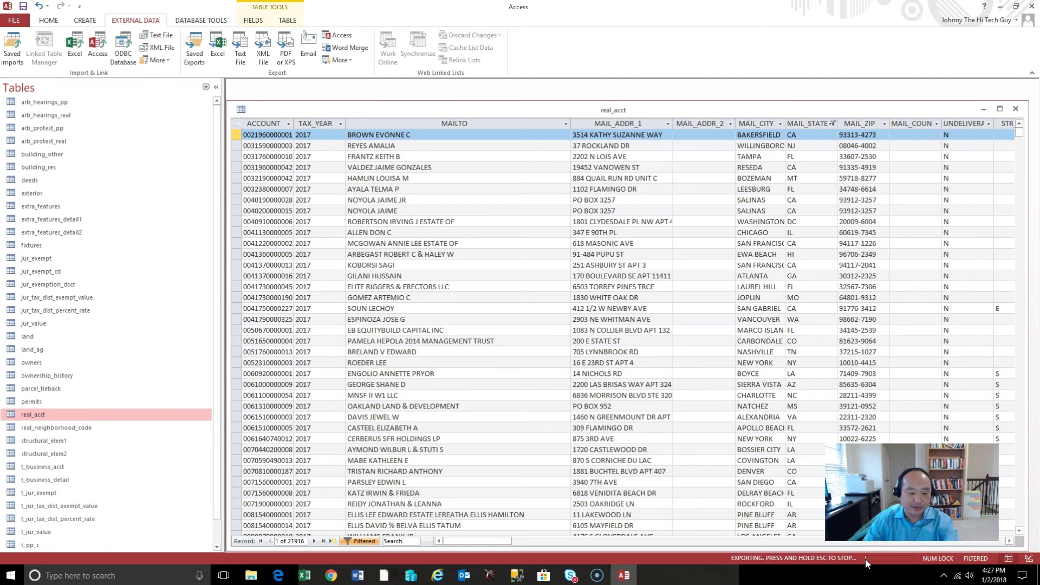
- Let Access finish exporting the 21,916 records to Harris County Out of State.xlsx
left_click(789, 524)
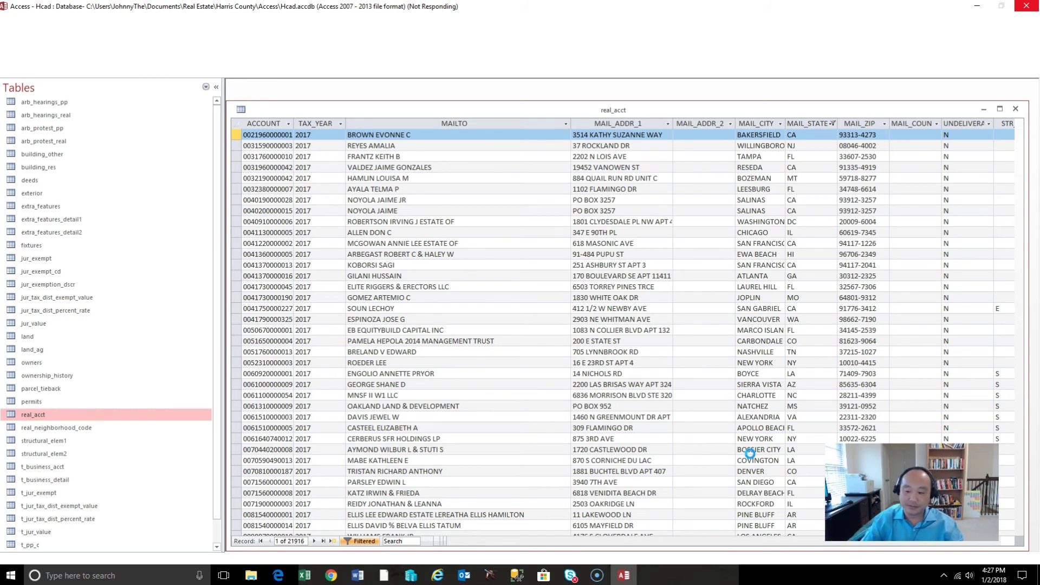
left_click(662, 490)
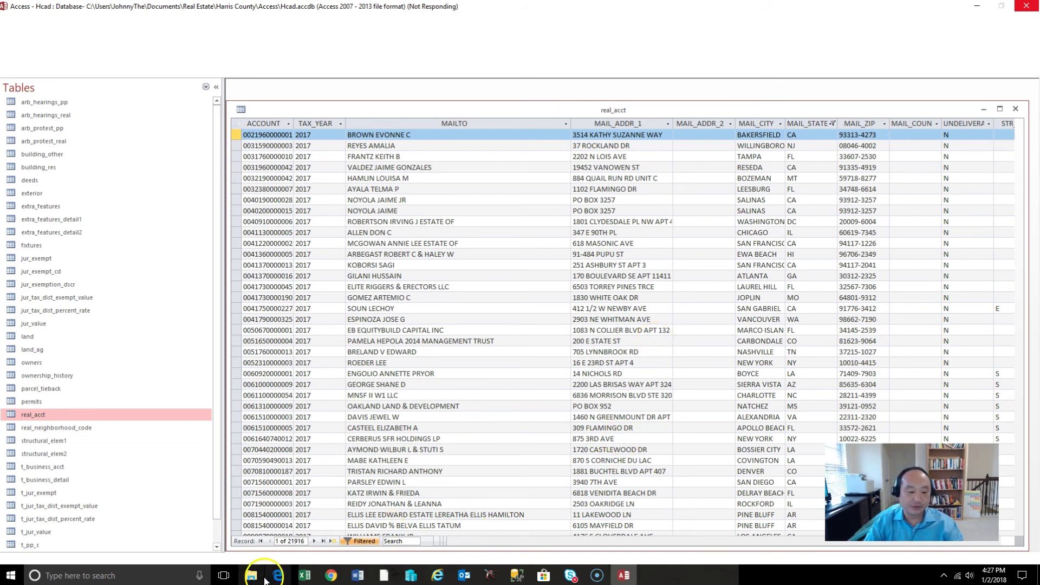
left_click(595, 524)
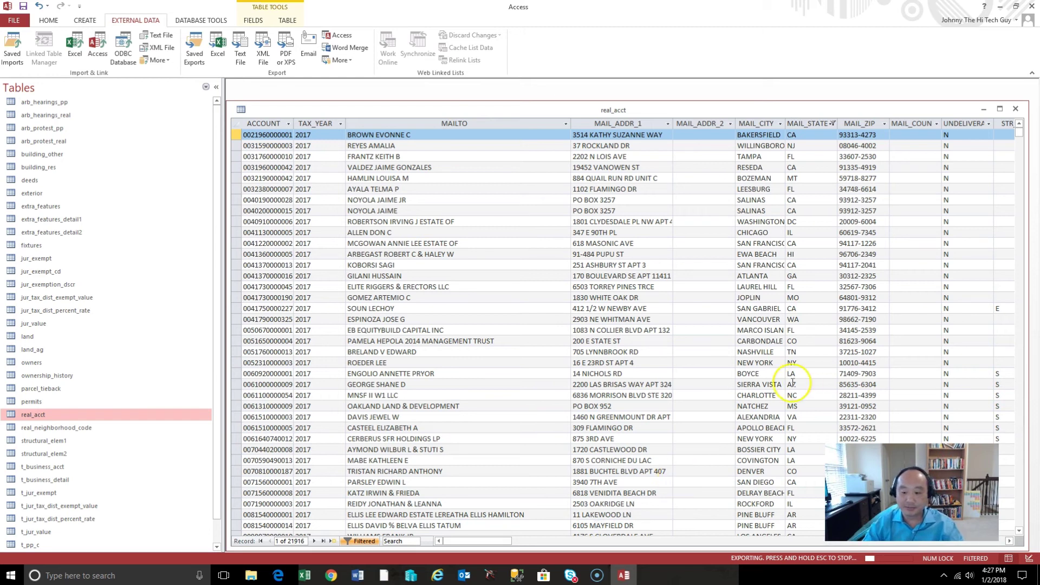
left_click(786, 562)
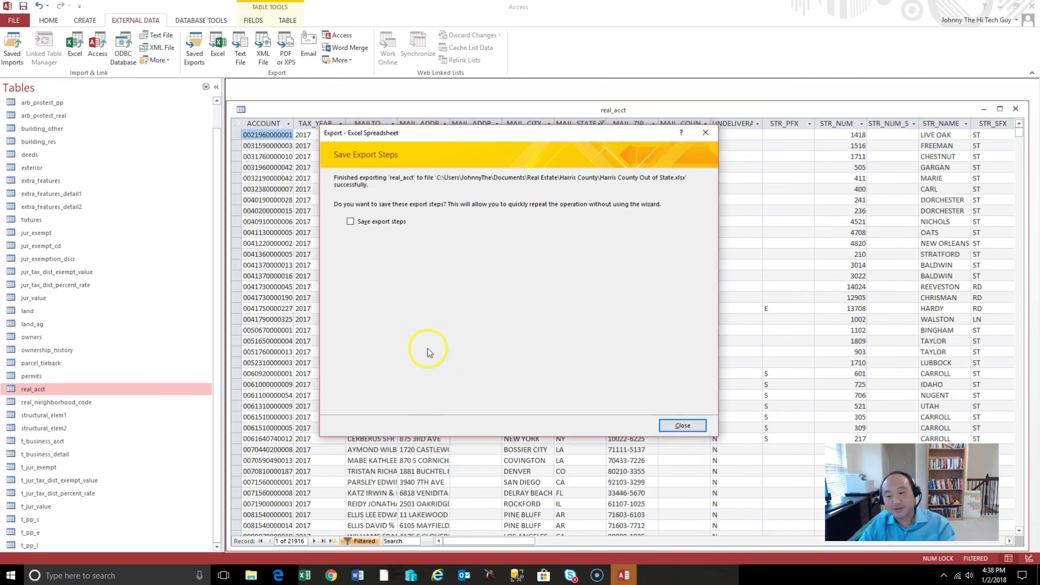
- Save the export steps as Export-Harris County Out of State and bring up the Harris County folder
left_click(371, 224)
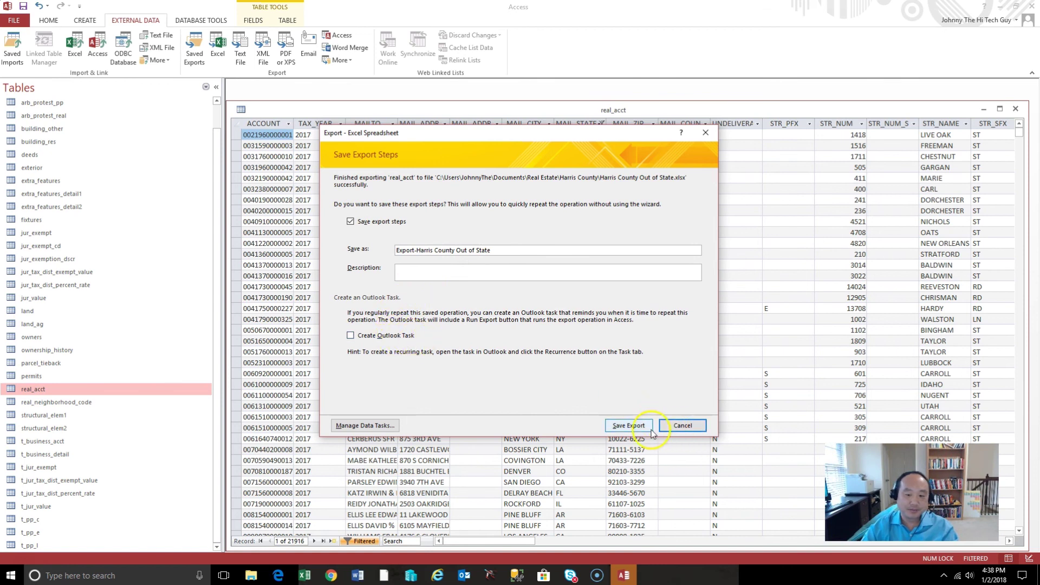
left_click(627, 425)
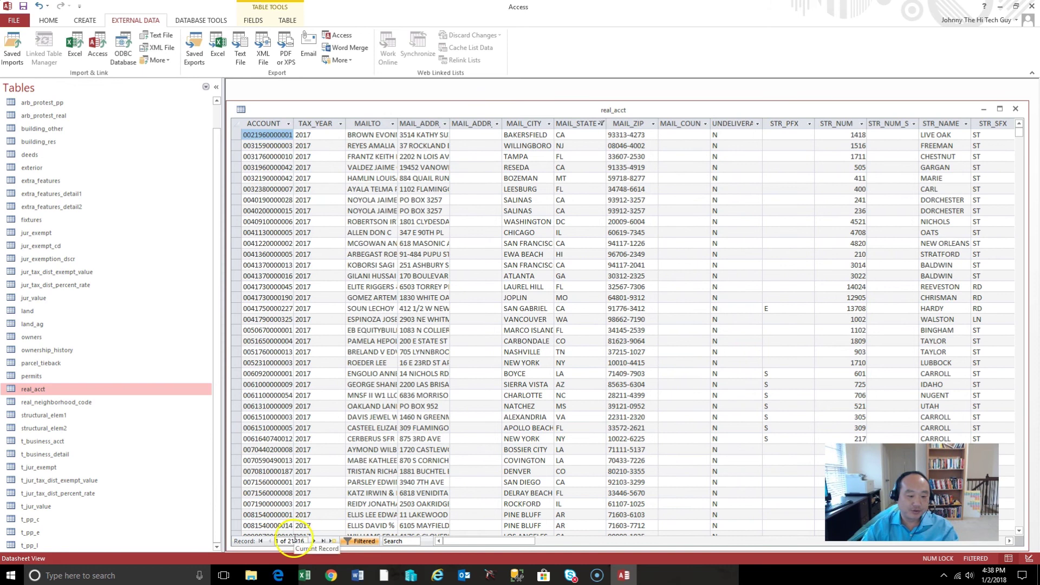
mouse_move(250, 575)
left_click(325, 529)
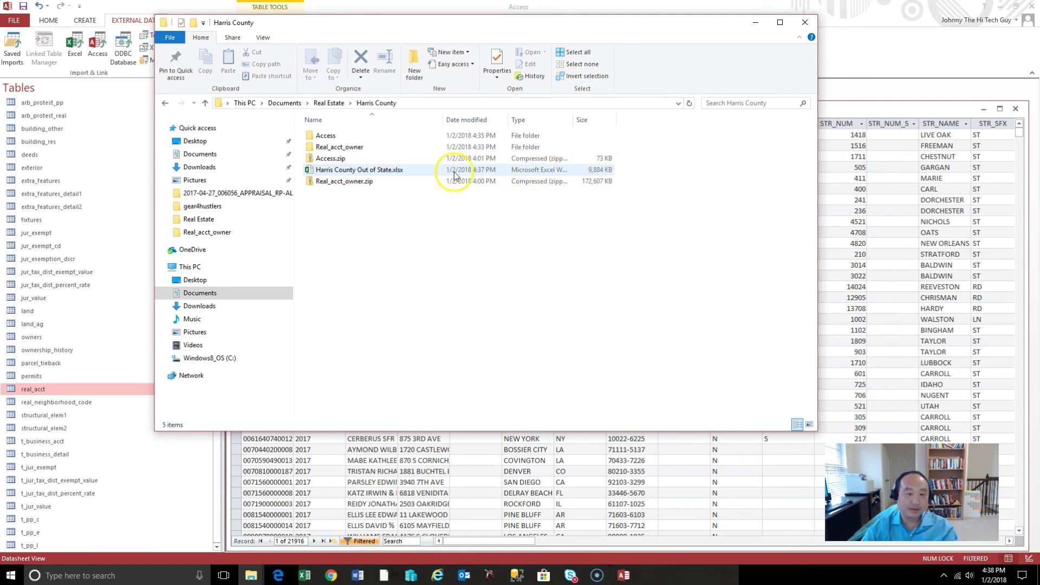
- Open Harris County Out of State.xlsx from the Harris County folder in Excel
double_click(389, 171)
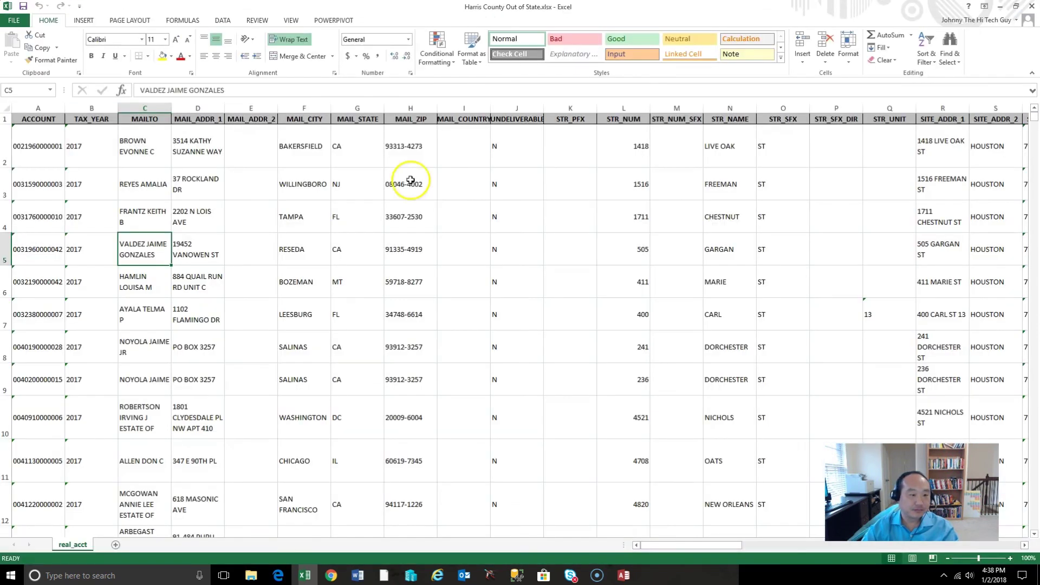
- Shrink all rows to one line tall, then highlight owner names, addresses, cities and mailing states
left_click(6, 107)
left_click_drag(12, 170, 6, 131)
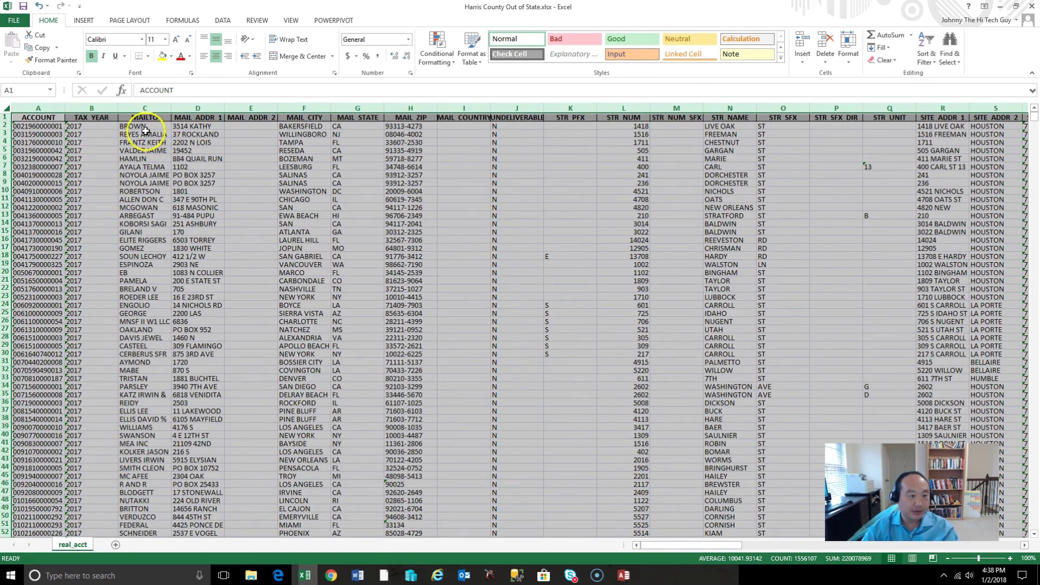
left_click_drag(144, 134, 157, 272)
left_click_drag(194, 150, 198, 273)
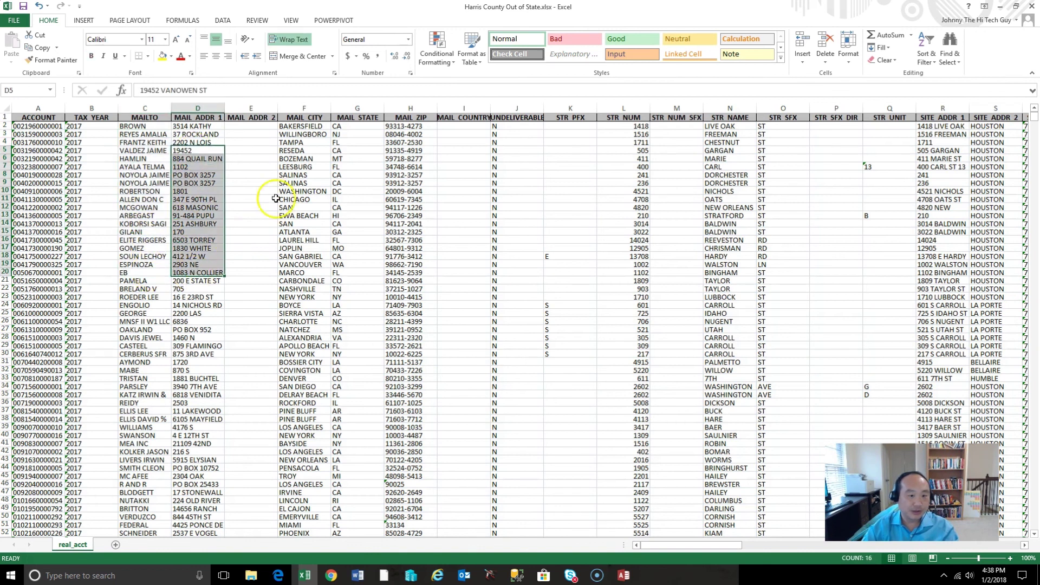
left_click_drag(290, 175, 300, 265)
left_click_drag(360, 175, 358, 264)
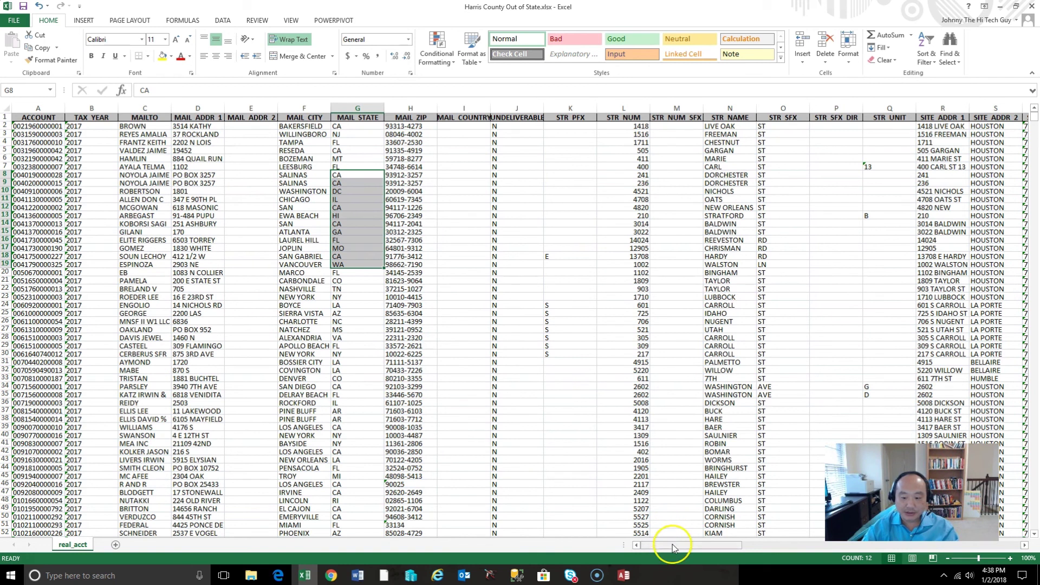
- Scroll the real_acct sheet sideways to review the remaining columns
left_click_drag(671, 548, 714, 546)
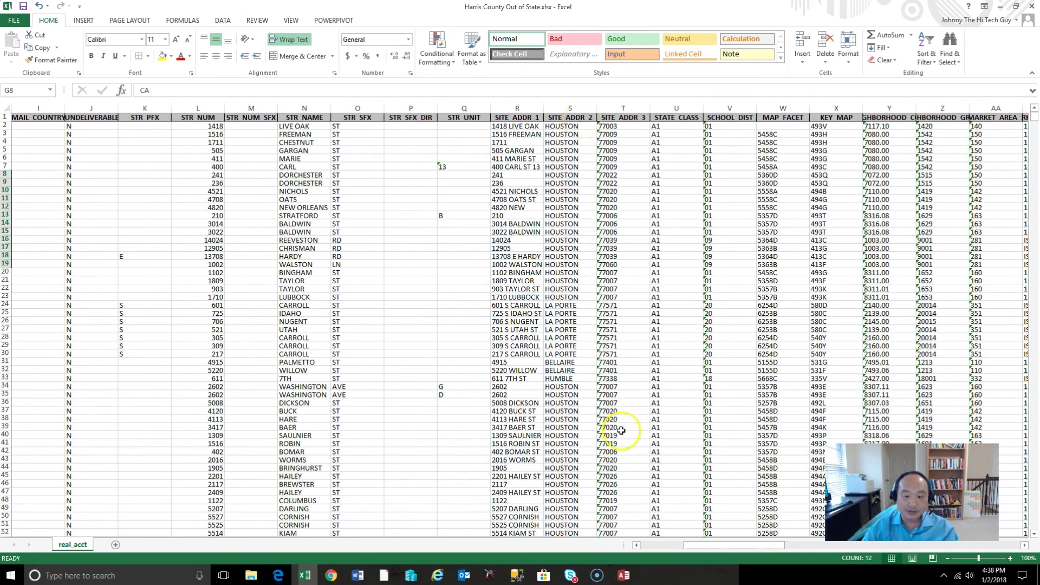
left_click_drag(699, 547, 716, 544)
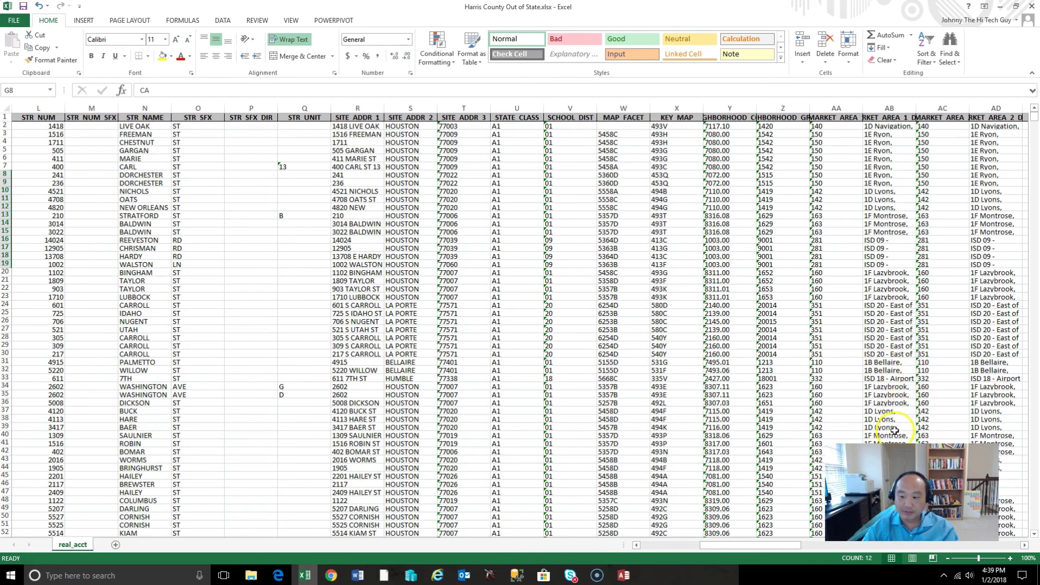
left_click_drag(764, 546, 657, 543)
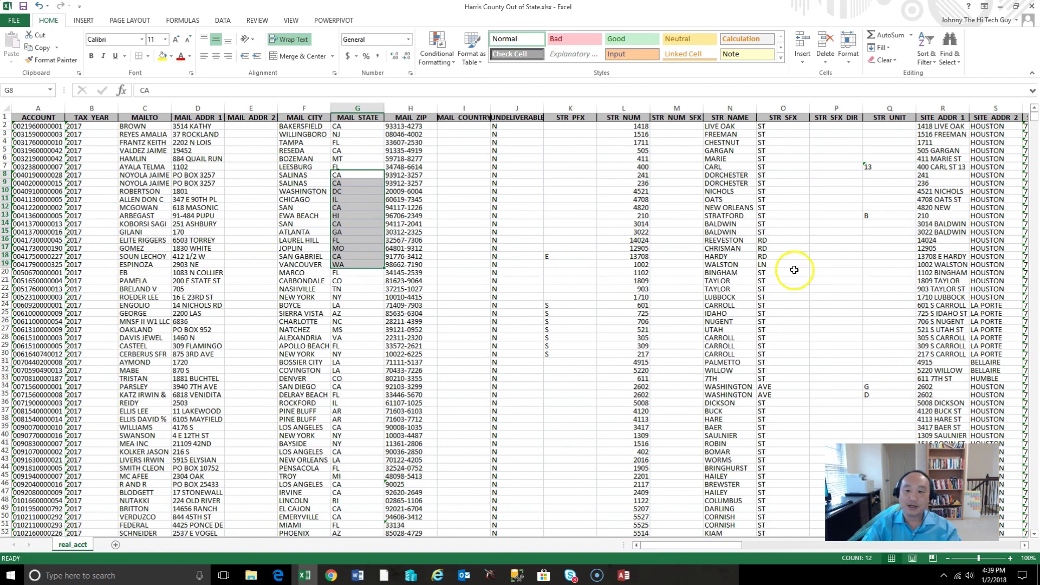
left_click(132, 142)
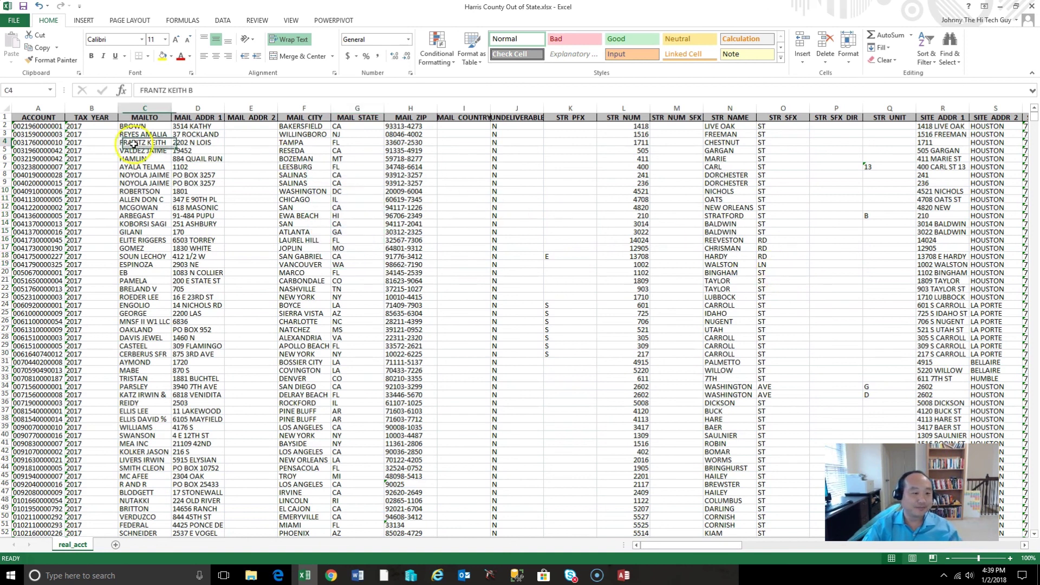